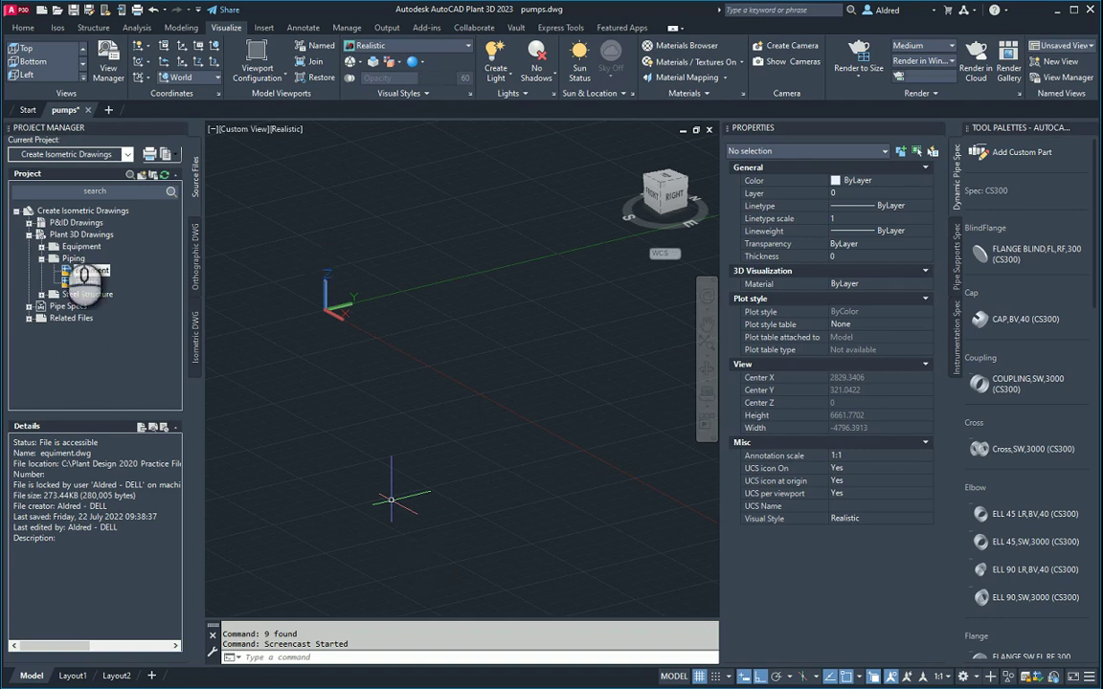
# Start creating plant equipment and agree to add the pumps drawing to the current project.
pyautogui.moveTo(471, 357); pyautogui.dragTo(524, 469, button='middle')
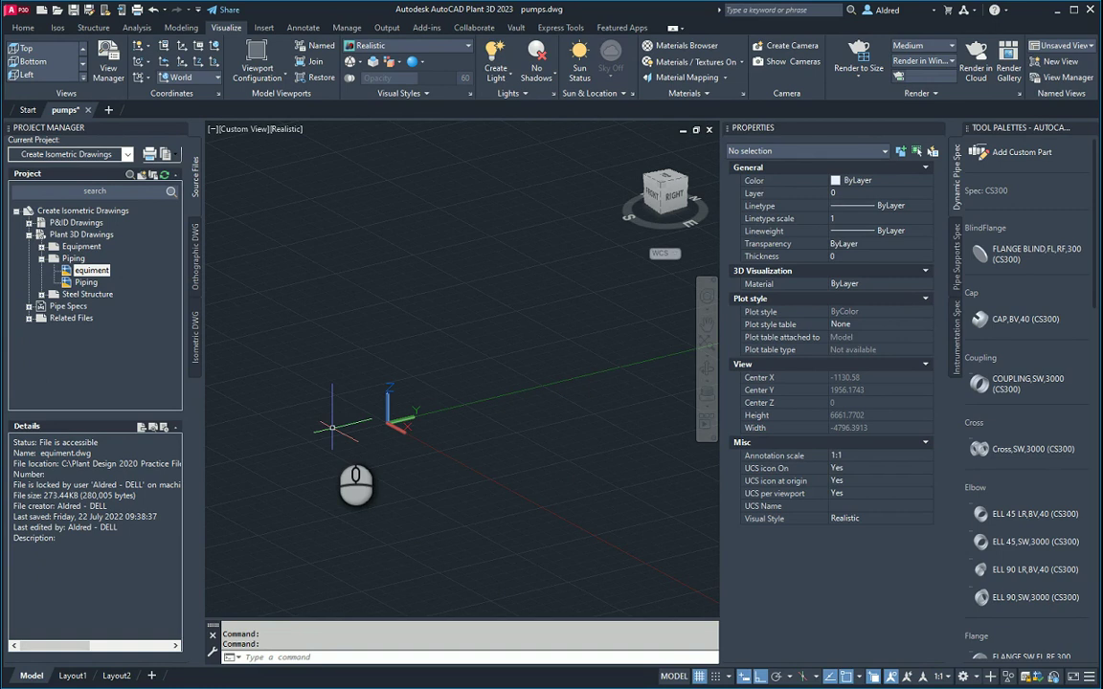
pyautogui.click(24, 27)
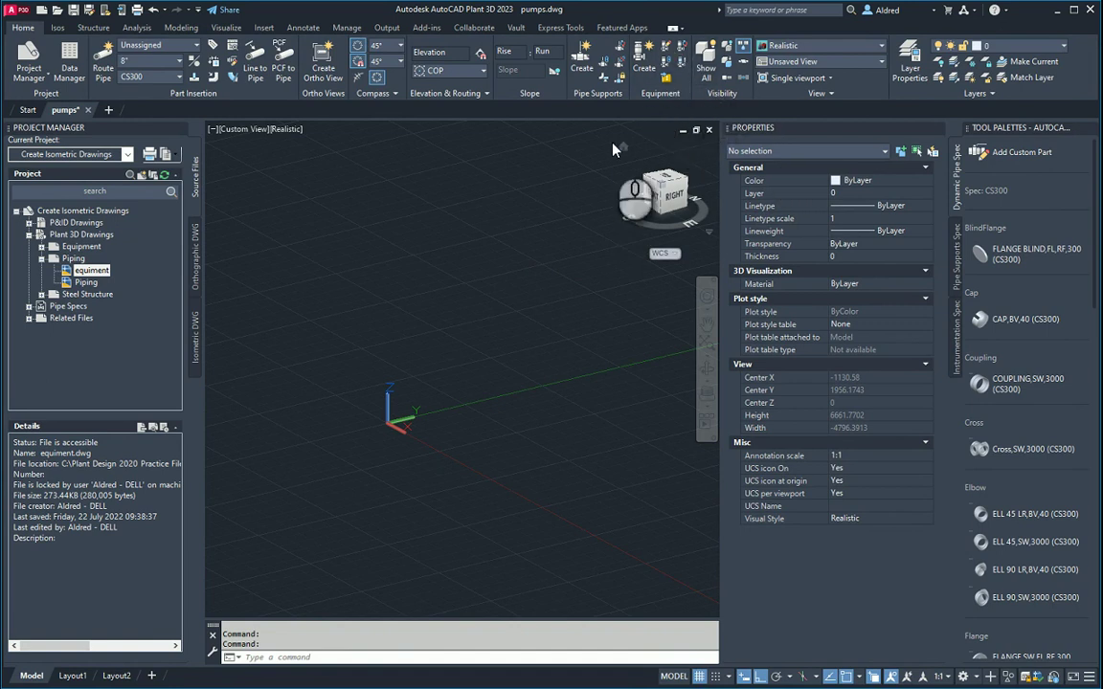
pyautogui.click(643, 61)
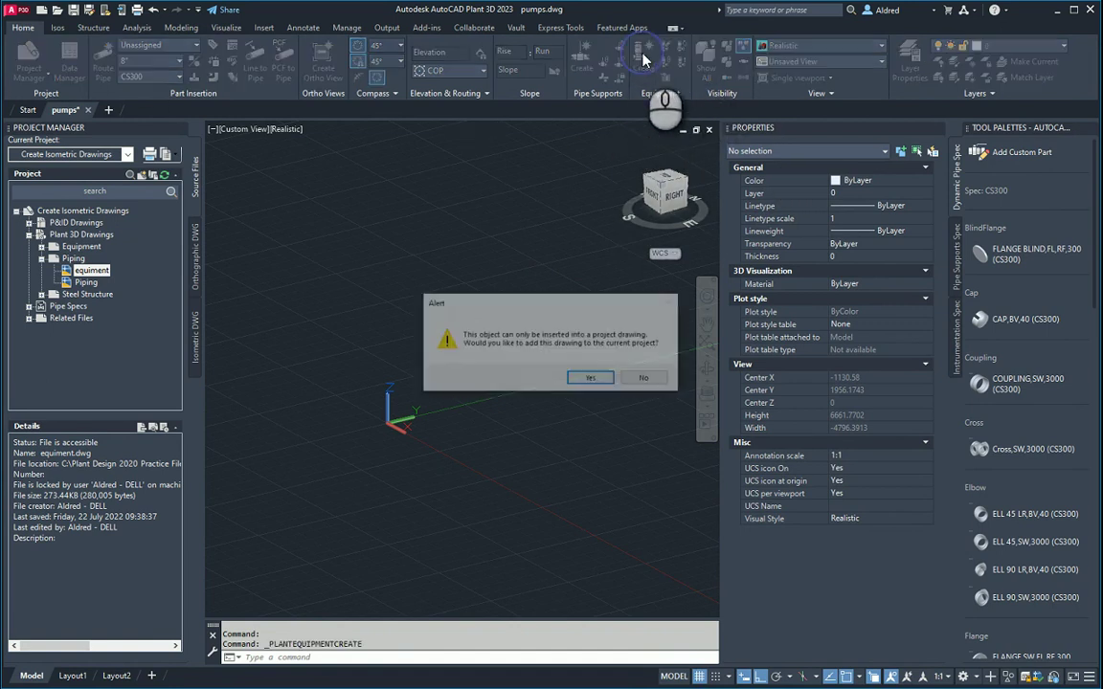
pyautogui.click(593, 381)
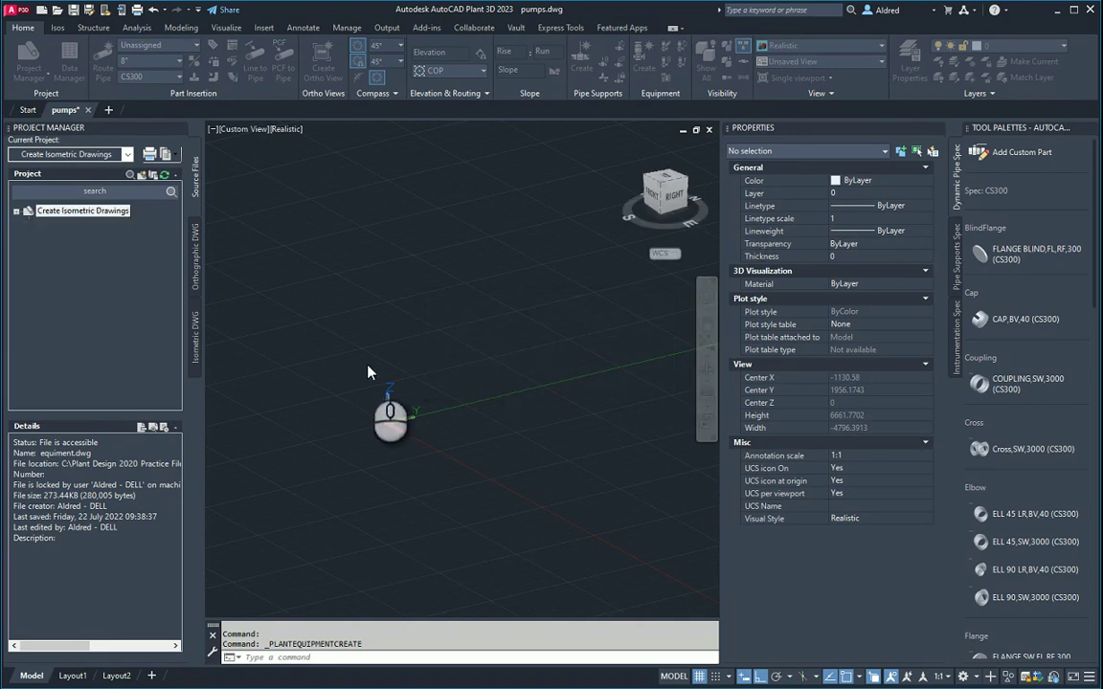
pyautogui.click(643, 62)
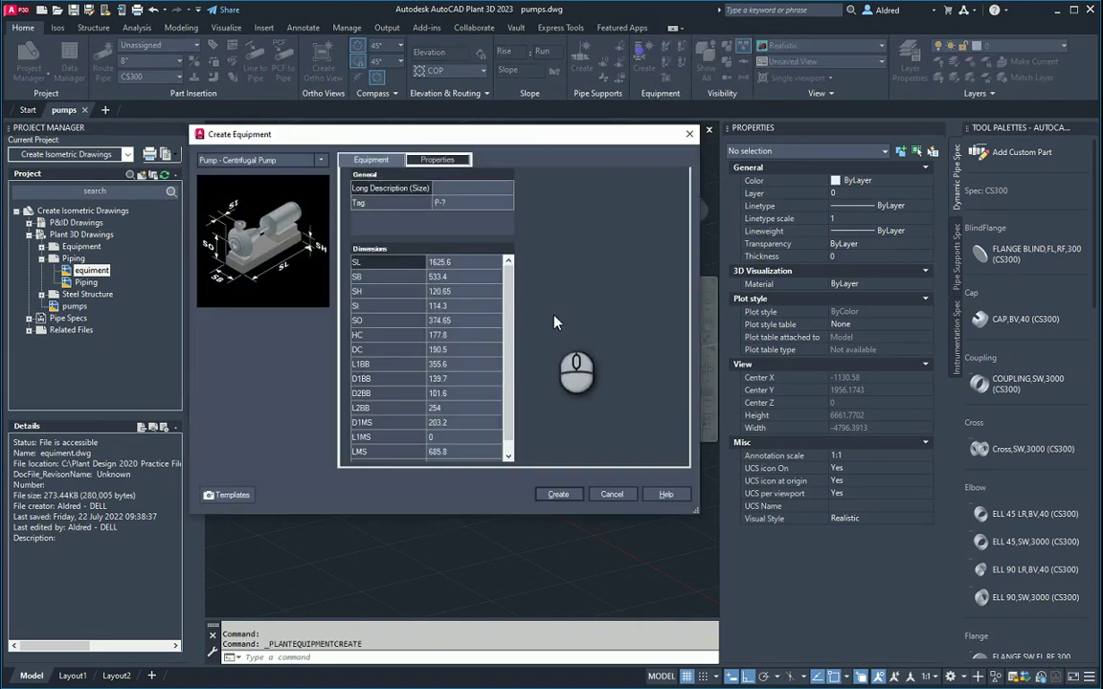
# Choose Sump Pump from the pump category as the equipment type to create.
pyautogui.moveTo(522, 158); pyautogui.dragTo(637, 210)
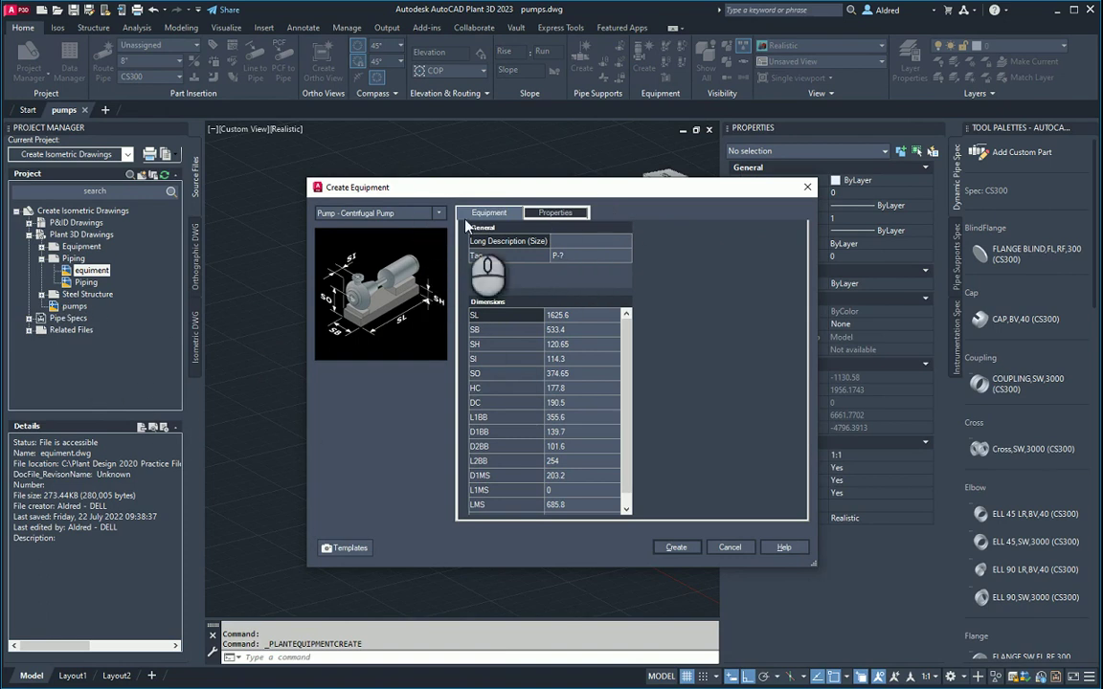
pyautogui.moveTo(439, 187); pyautogui.dragTo(395, 158)
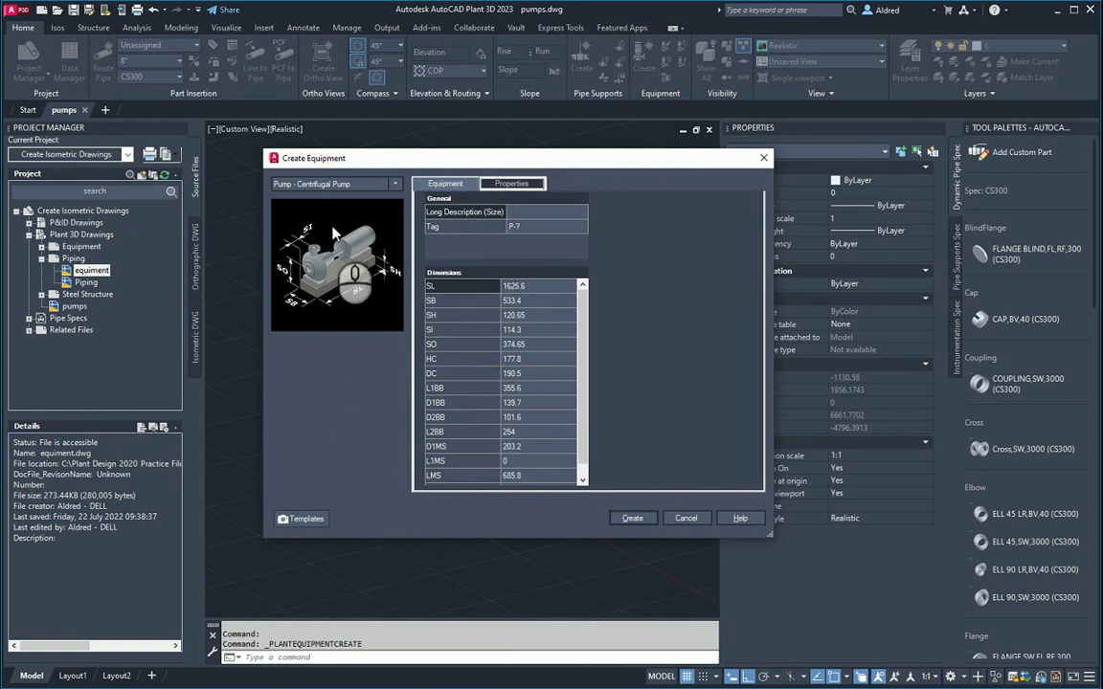
pyautogui.click(393, 184)
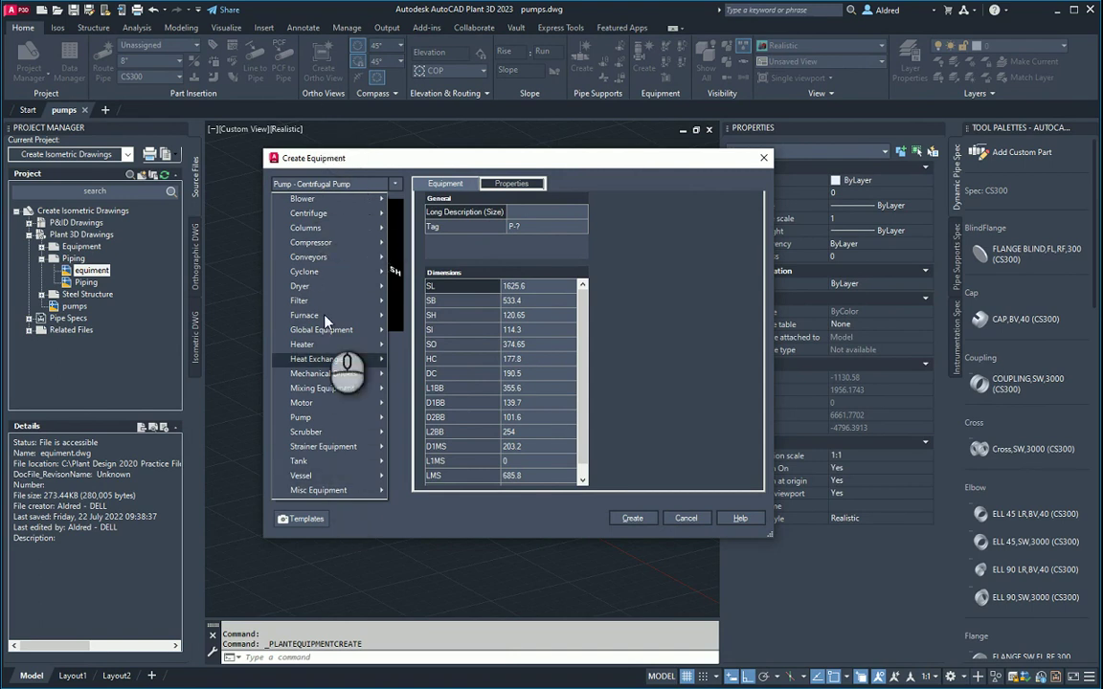
pyautogui.moveTo(323, 200)
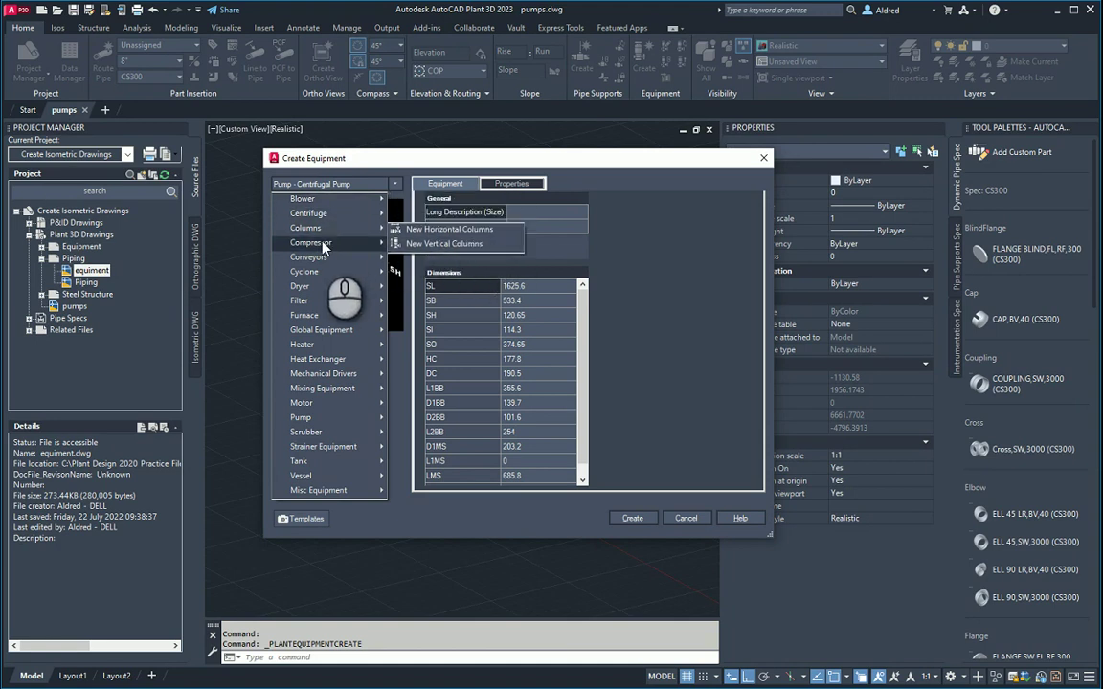
pyautogui.moveTo(324, 245)
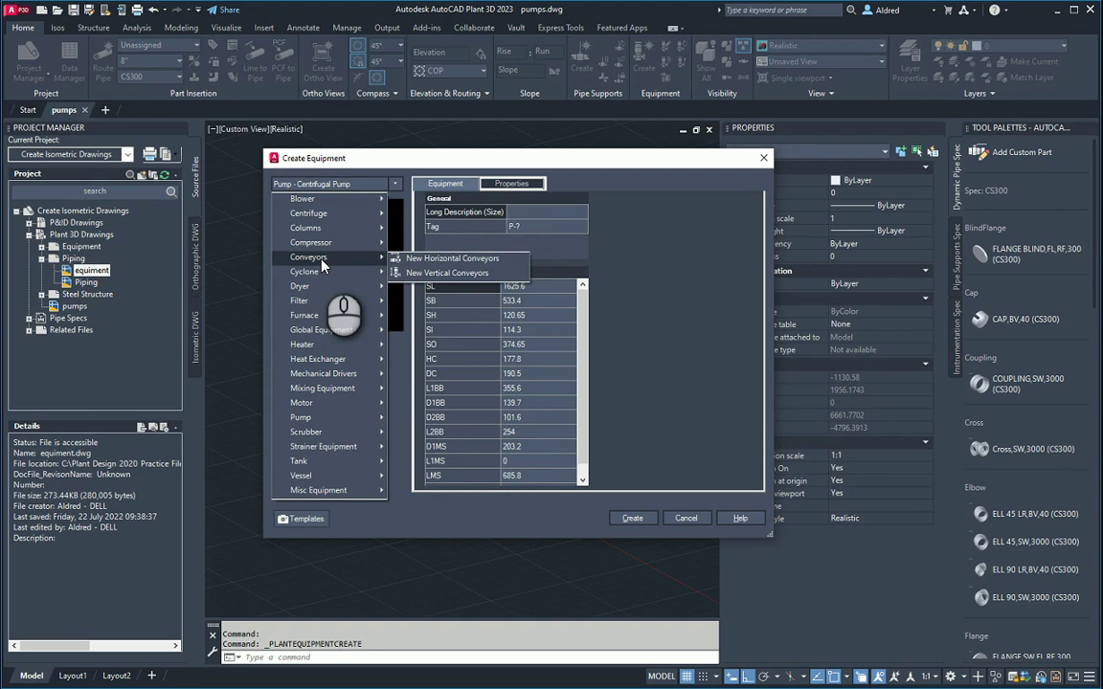
pyautogui.moveTo(318, 274)
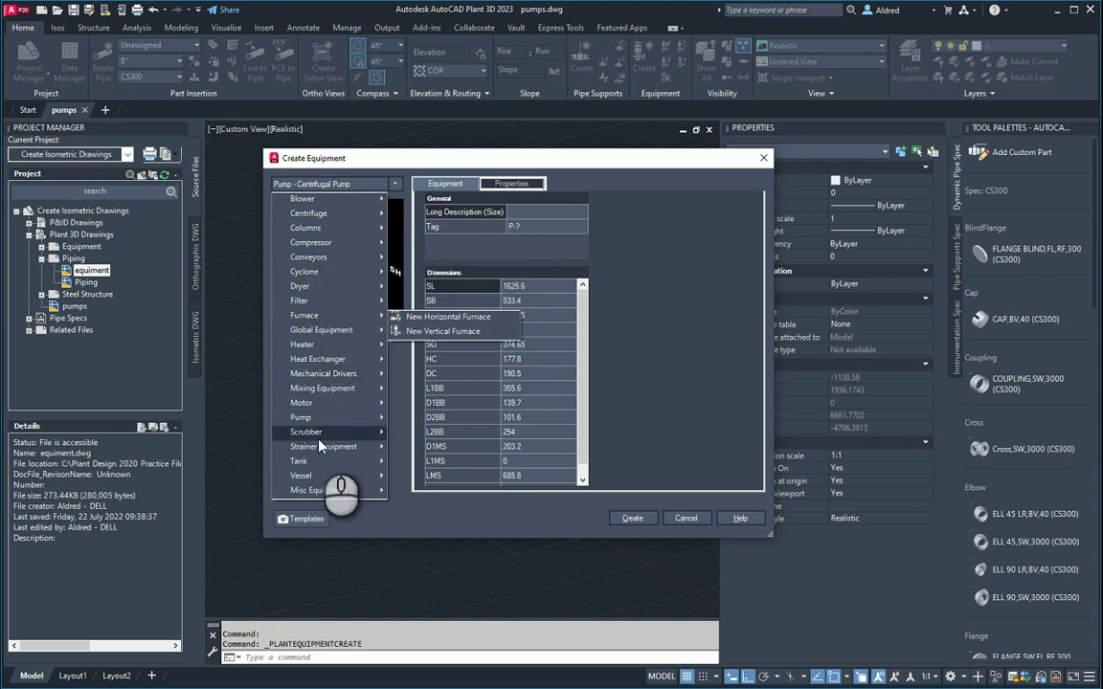
pyautogui.moveTo(322, 418)
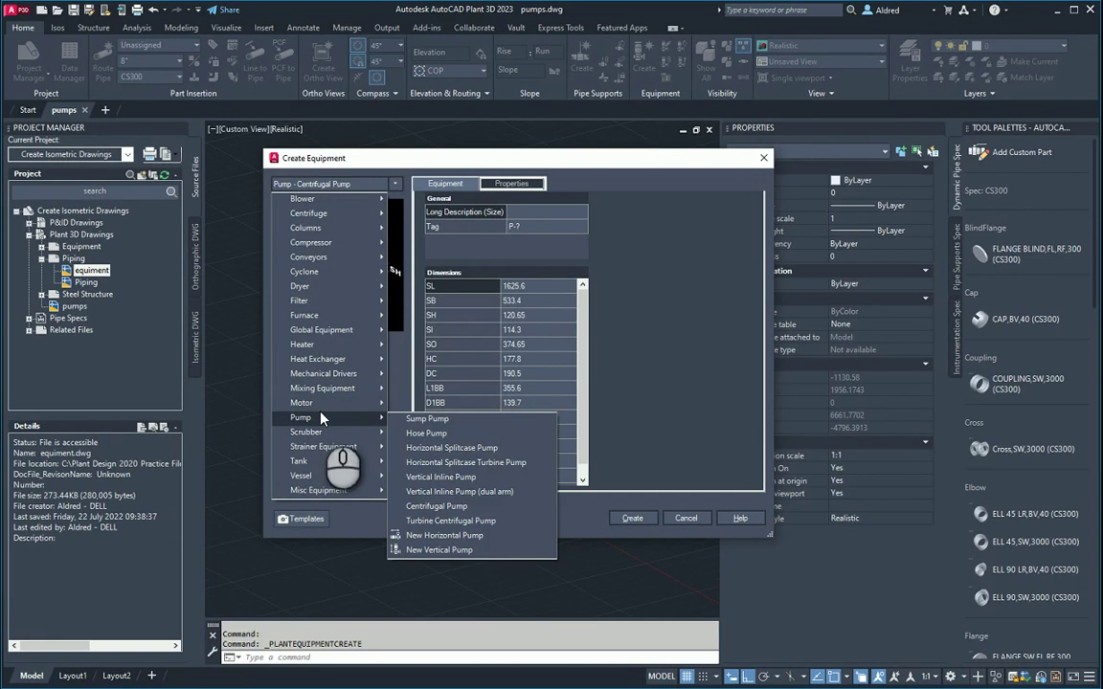
pyautogui.click(439, 420)
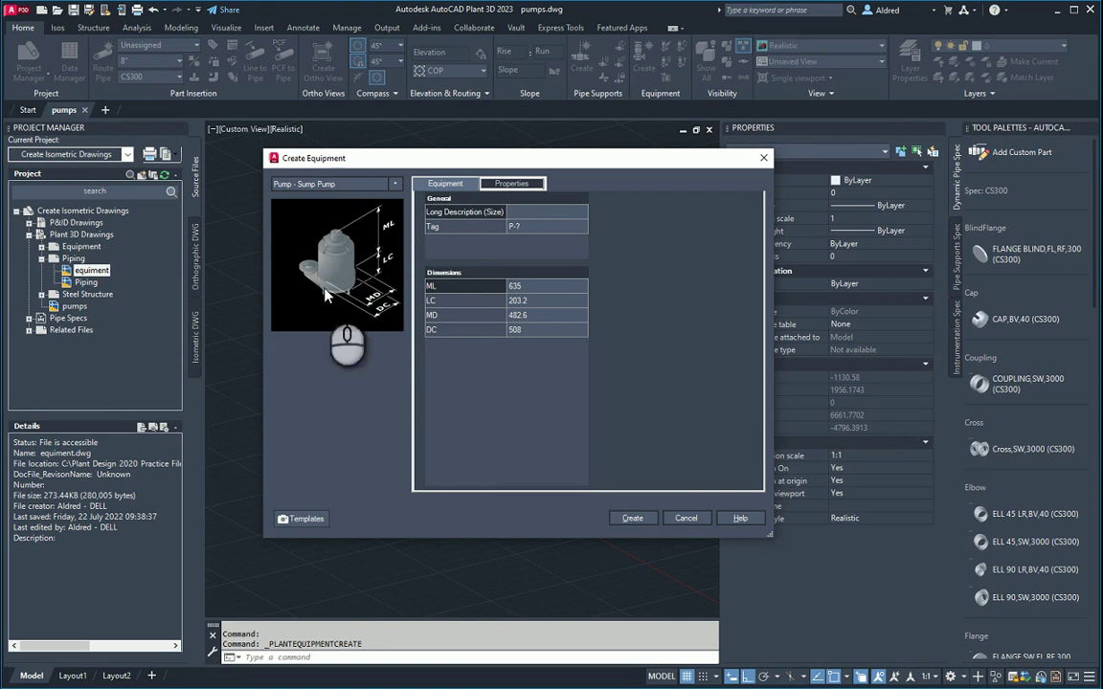
# Set the sump pump's ML dimension to 640, leaving its tag unassigned.
pyautogui.click(522, 228)
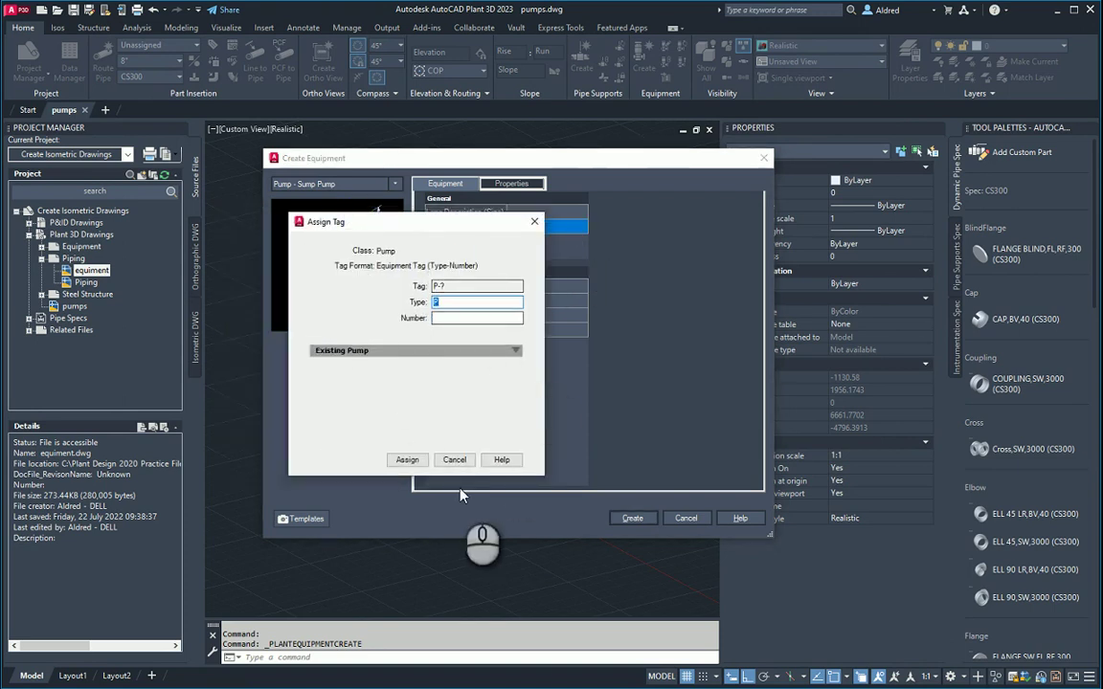
pyautogui.click(455, 460)
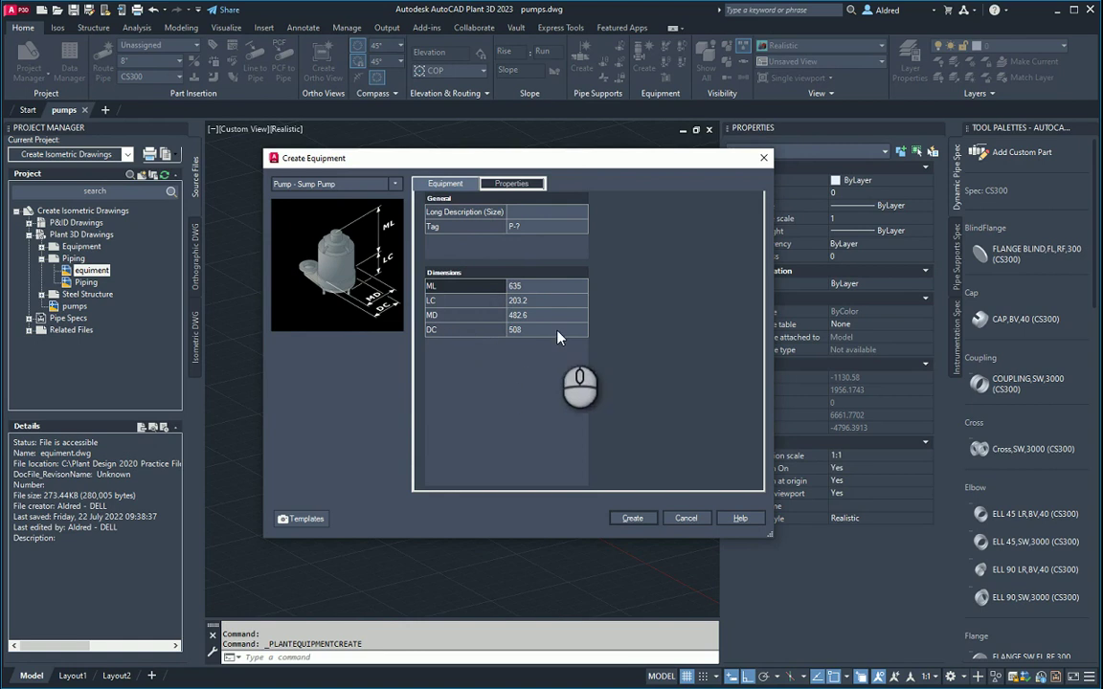
pyautogui.click(550, 284)
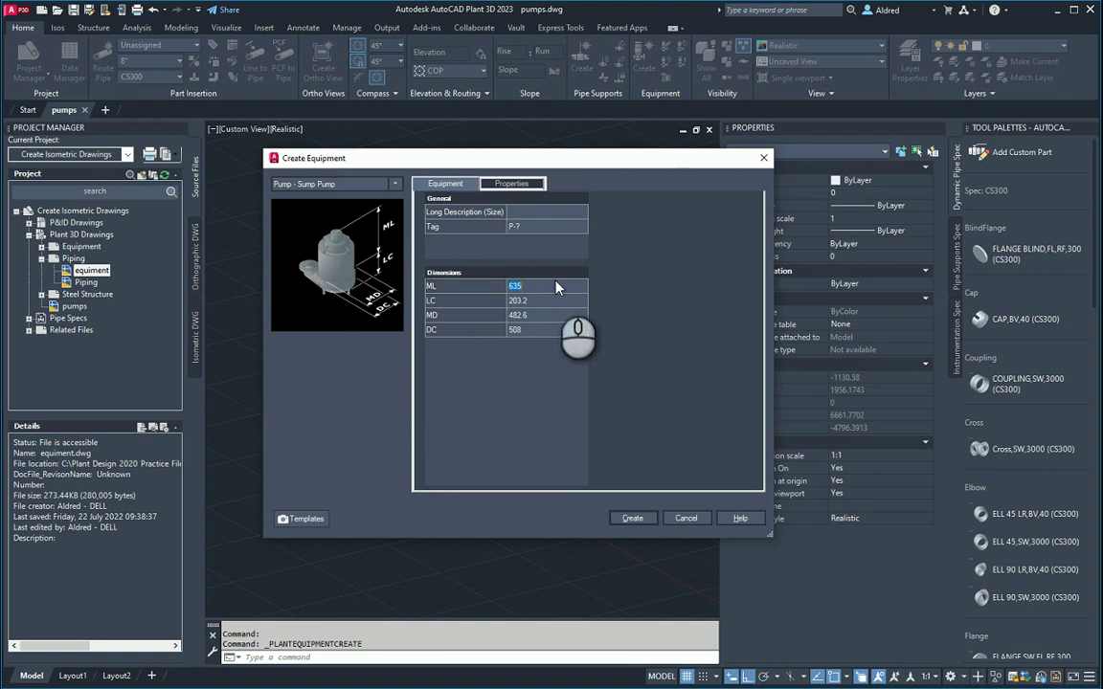
pyautogui.write('640')
pyautogui.click(564, 288)
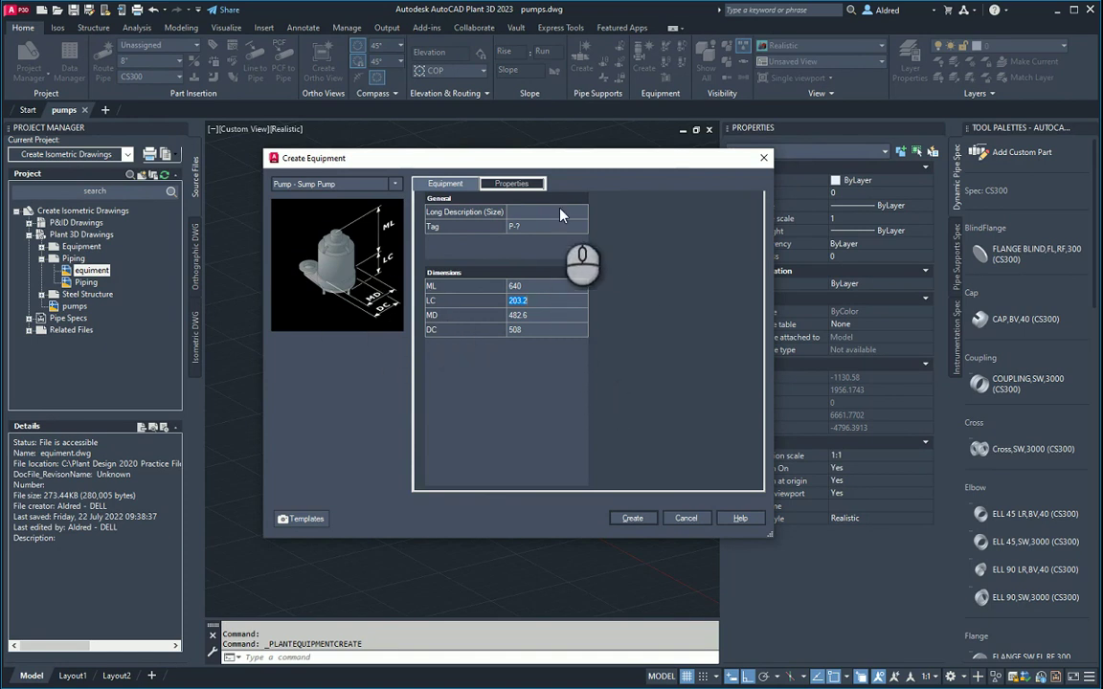
# Examine the sump pump's nozzle settings and the list of data properties before creating it.
pyautogui.click(512, 185)
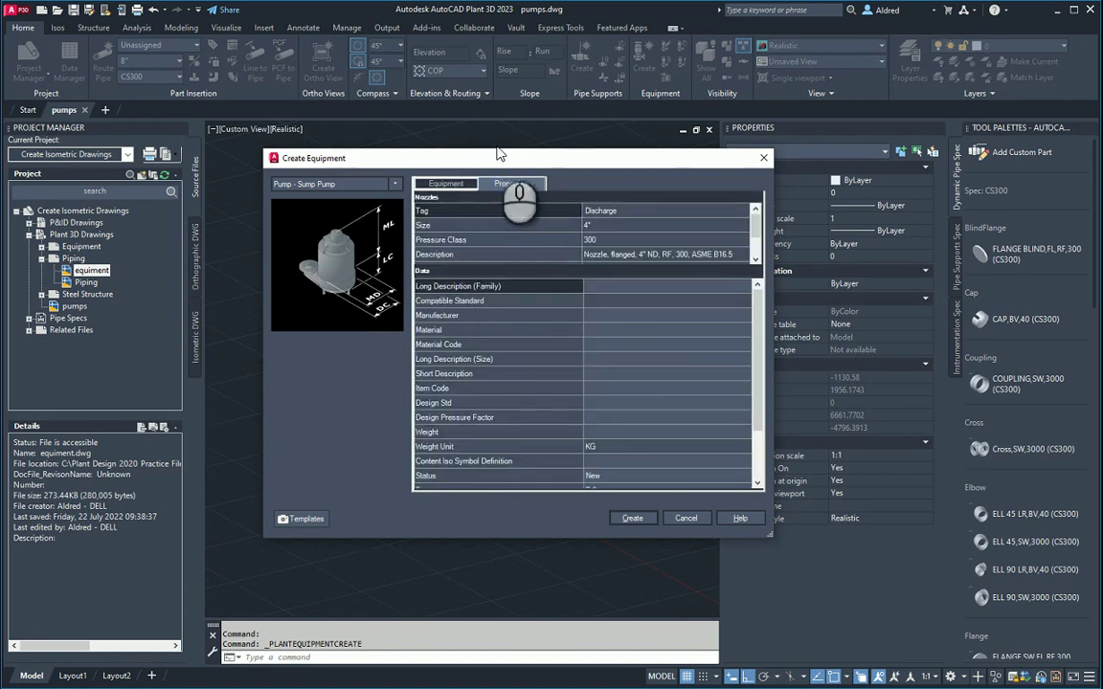
pyautogui.moveTo(476, 159); pyautogui.dragTo(379, 156)
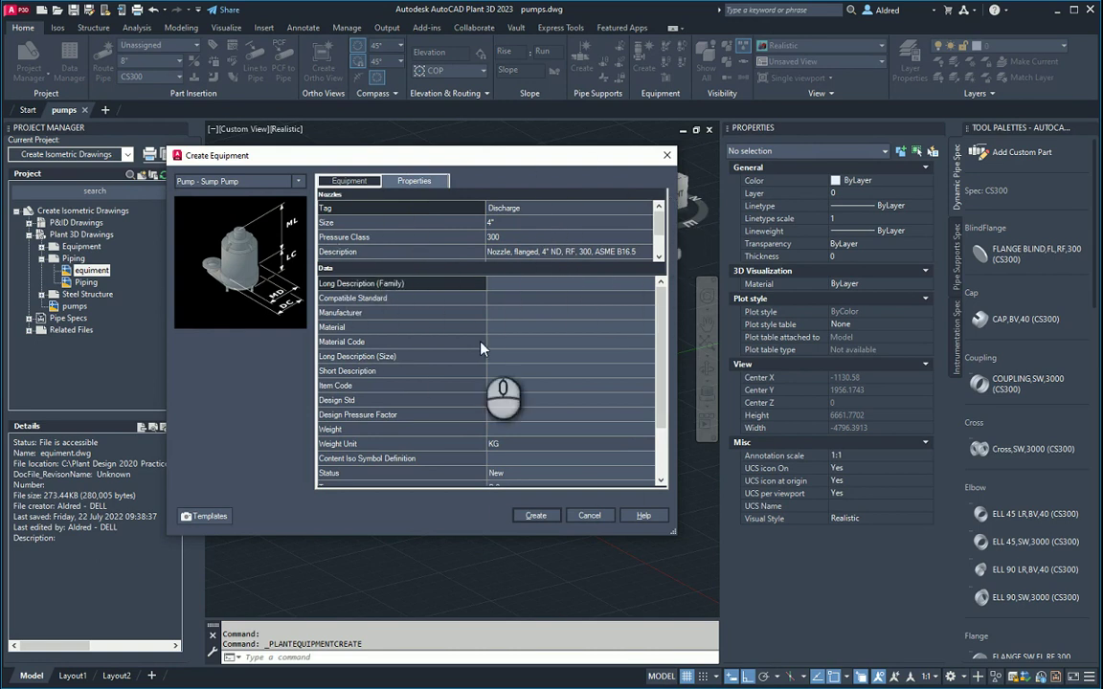
pyautogui.scroll(-2, 422, 380)
pyautogui.scroll(2, 503, 388)
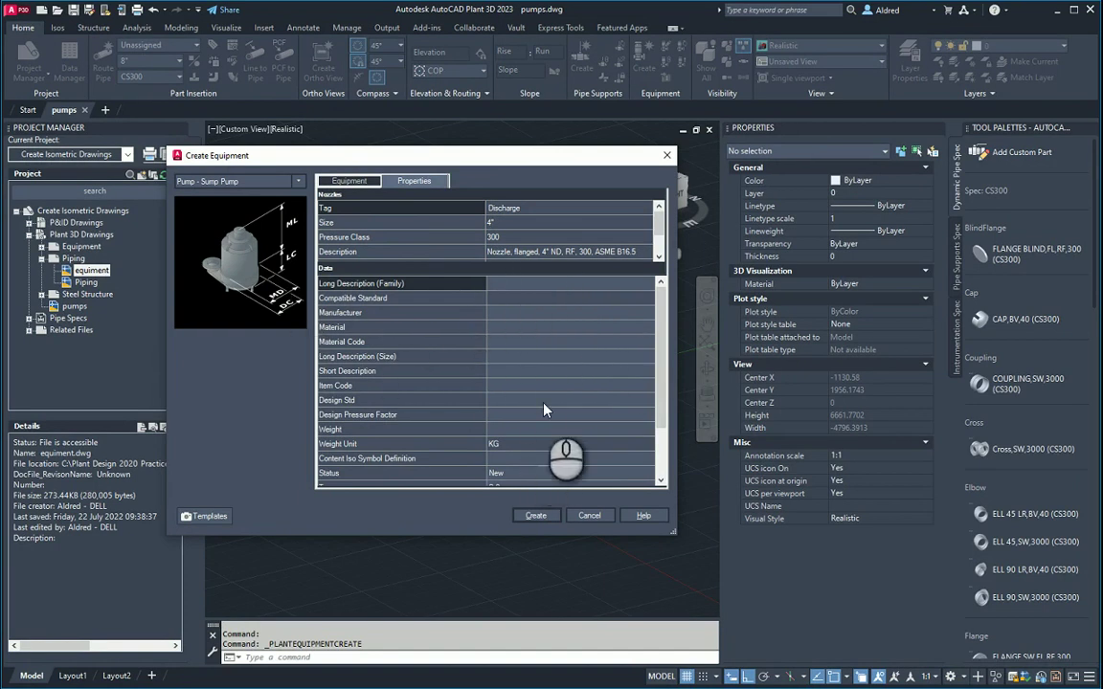
pyautogui.scroll(-2, 512, 412)
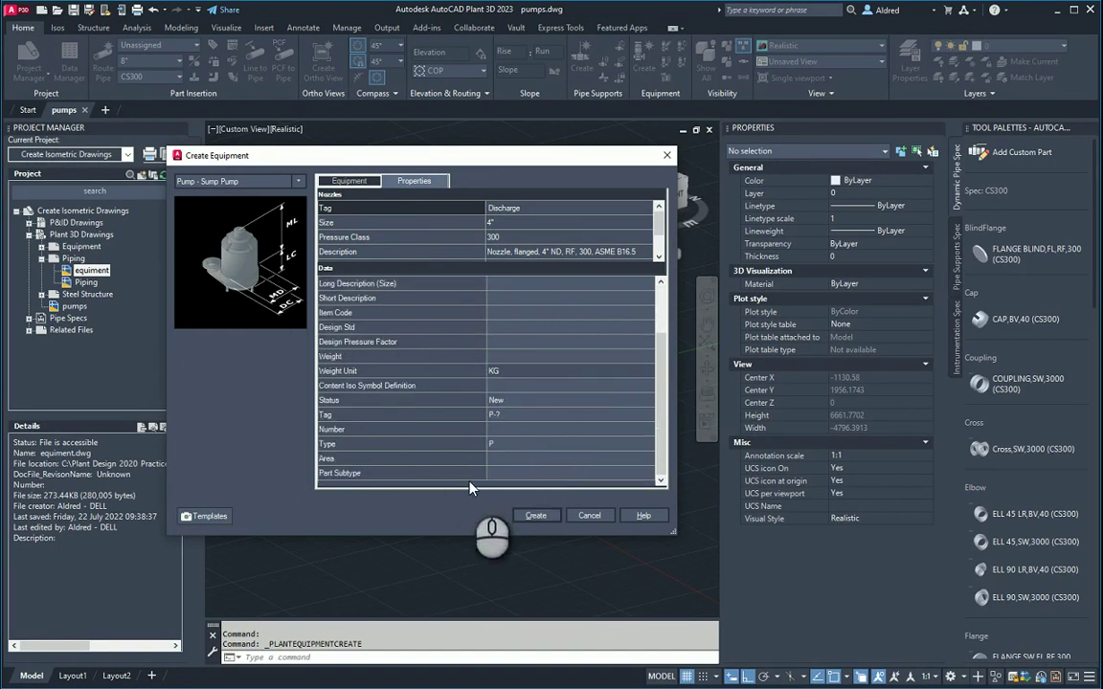
pyautogui.scroll(2, 532, 436)
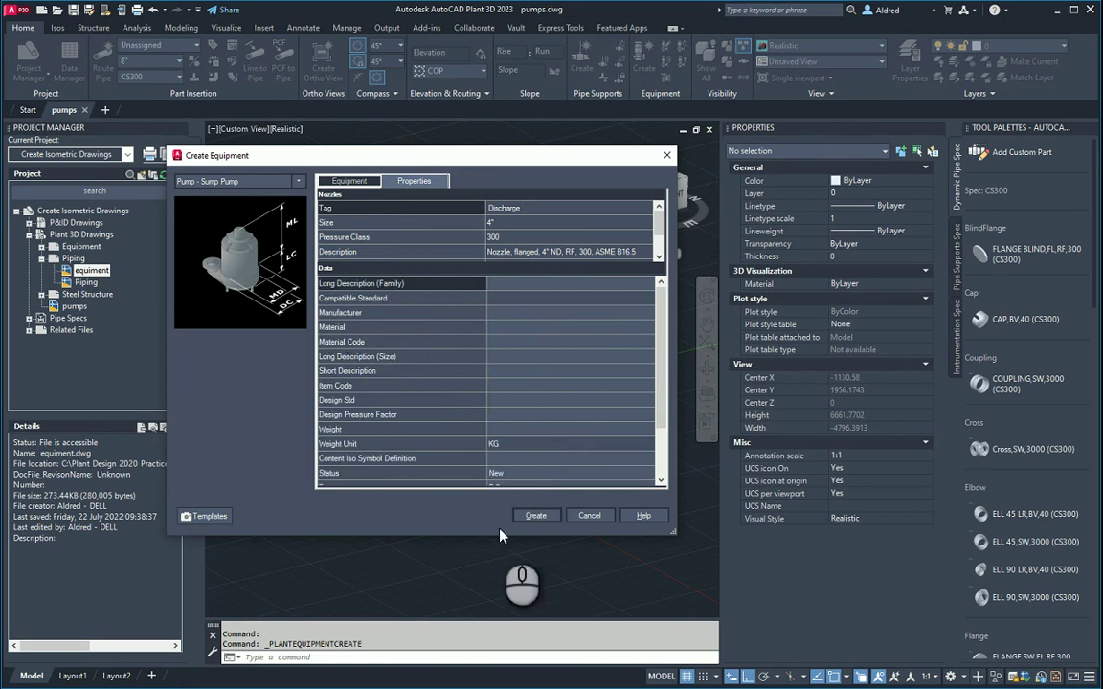
# Create the sump pump and place it in the model near the origin, along the Y axis.
pyautogui.click(536, 516)
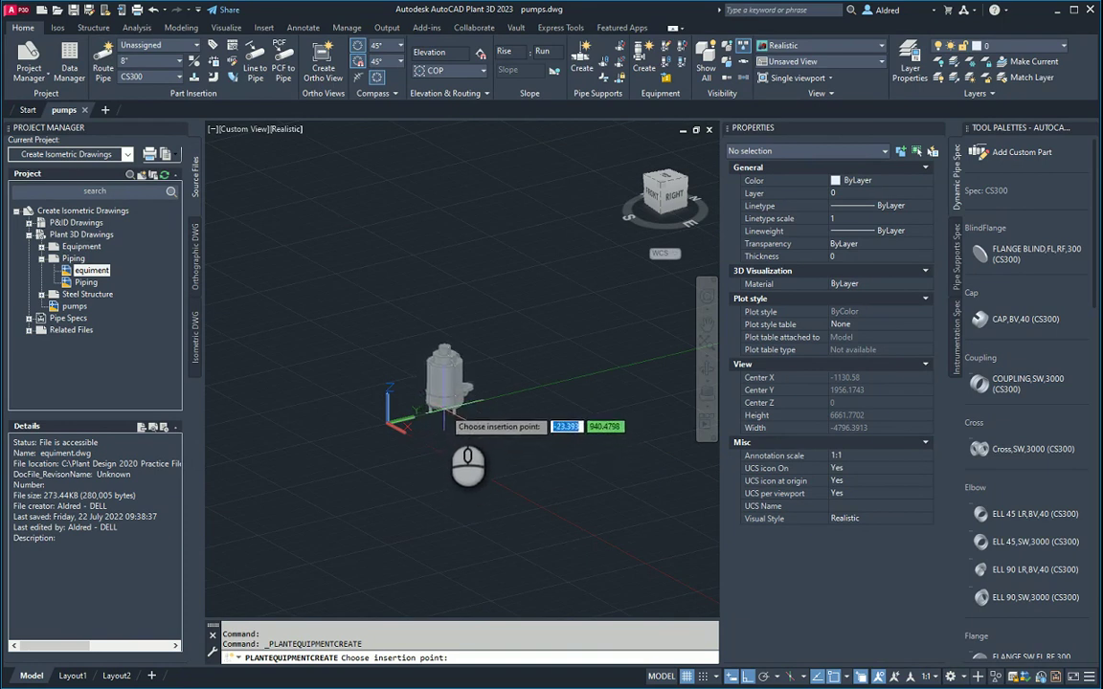
pyautogui.click(446, 410)
pyautogui.click(466, 440)
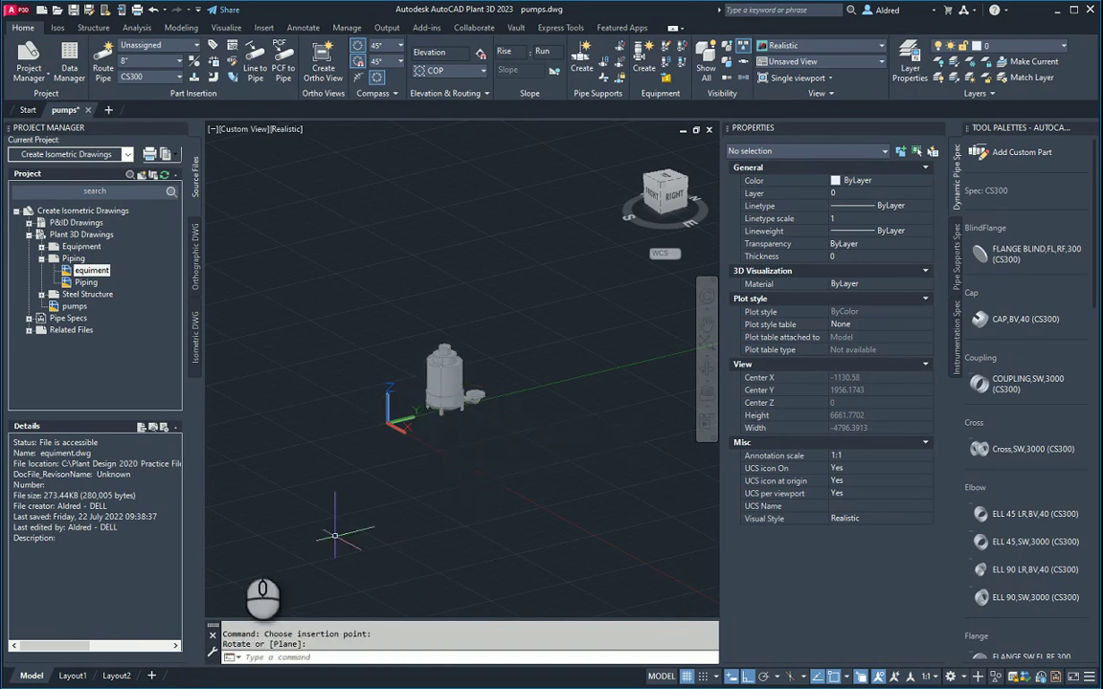
# Try to route a 4" pipe upward from the sump pump's discharge nozzle.
pyautogui.scroll(3, 364, 421)
pyautogui.moveTo(441, 369); pyautogui.dragTo(292, 501, button='middle')
pyautogui.click(392, 432)
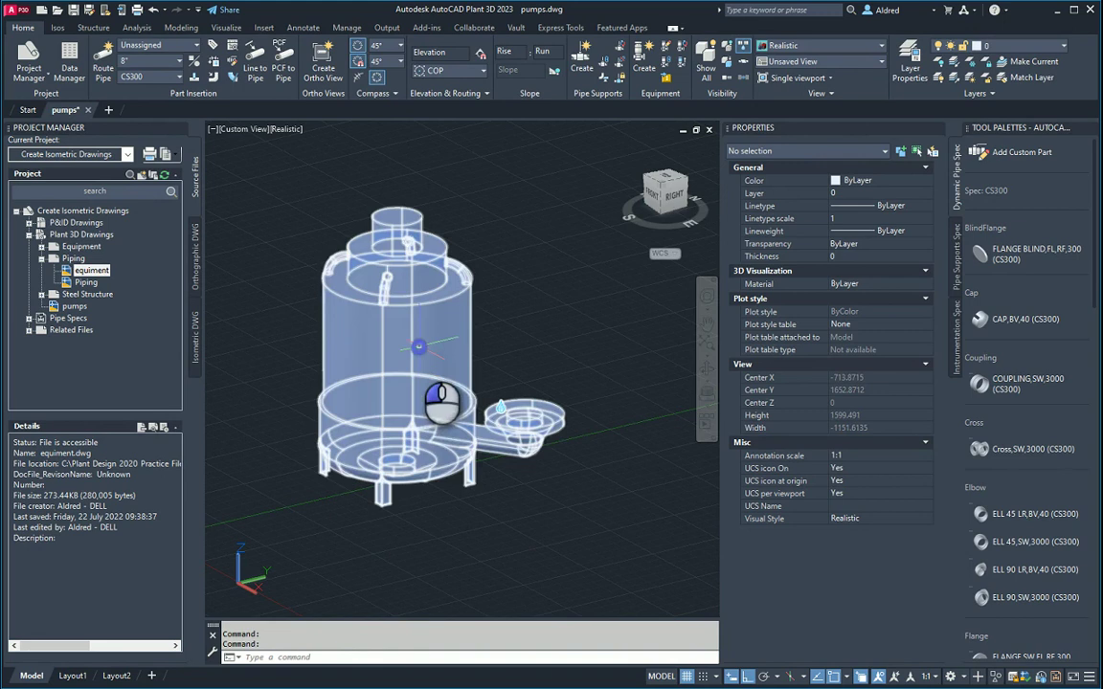
pyautogui.click(525, 401)
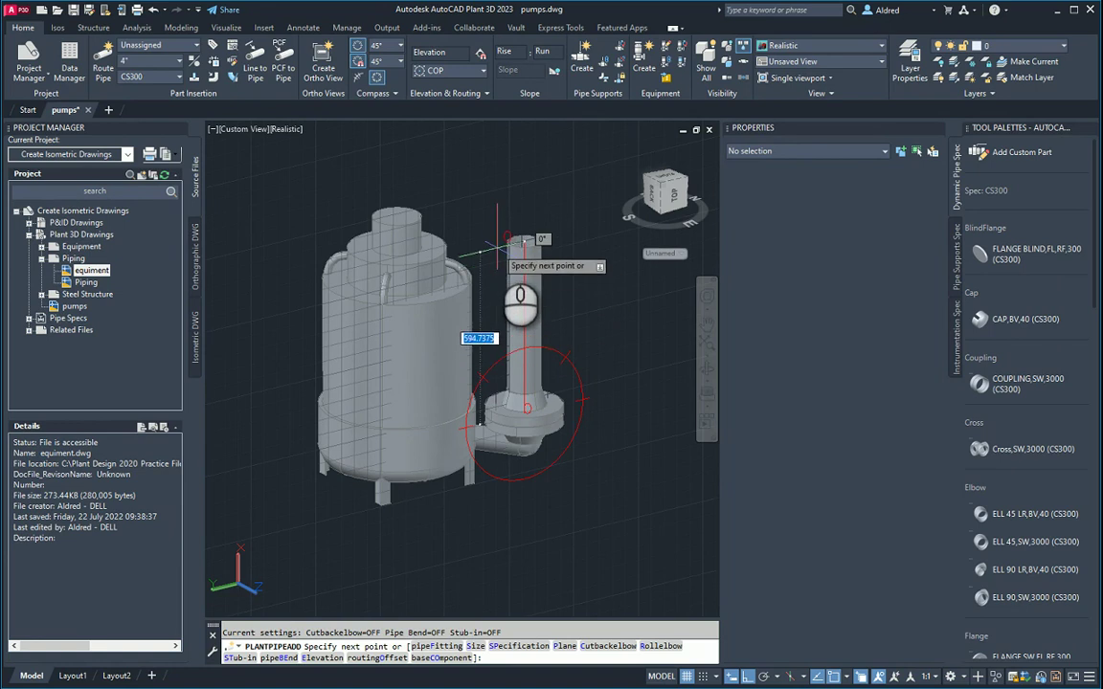
pyautogui.keyDown('shift'); pyautogui.moveTo(497, 242); pyautogui.dragTo(454, 342, button='middle'); pyautogui.keyUp('shift')
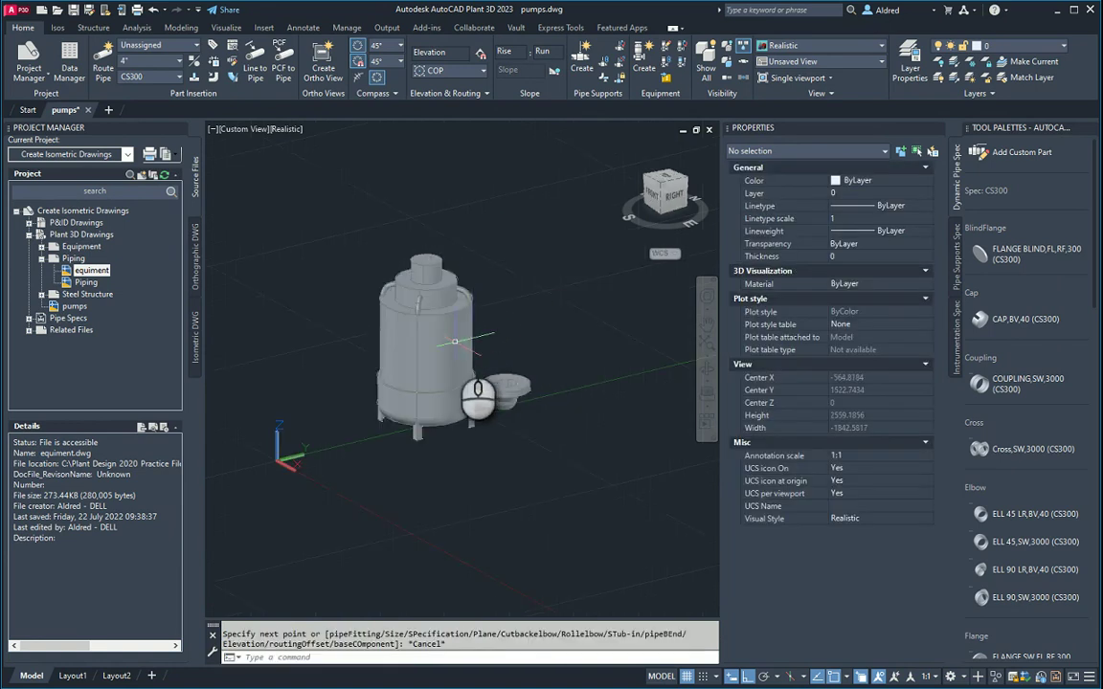
# Select the placed sump pump and examine its general, nozzle and part data properties.
pyautogui.click(454, 342)
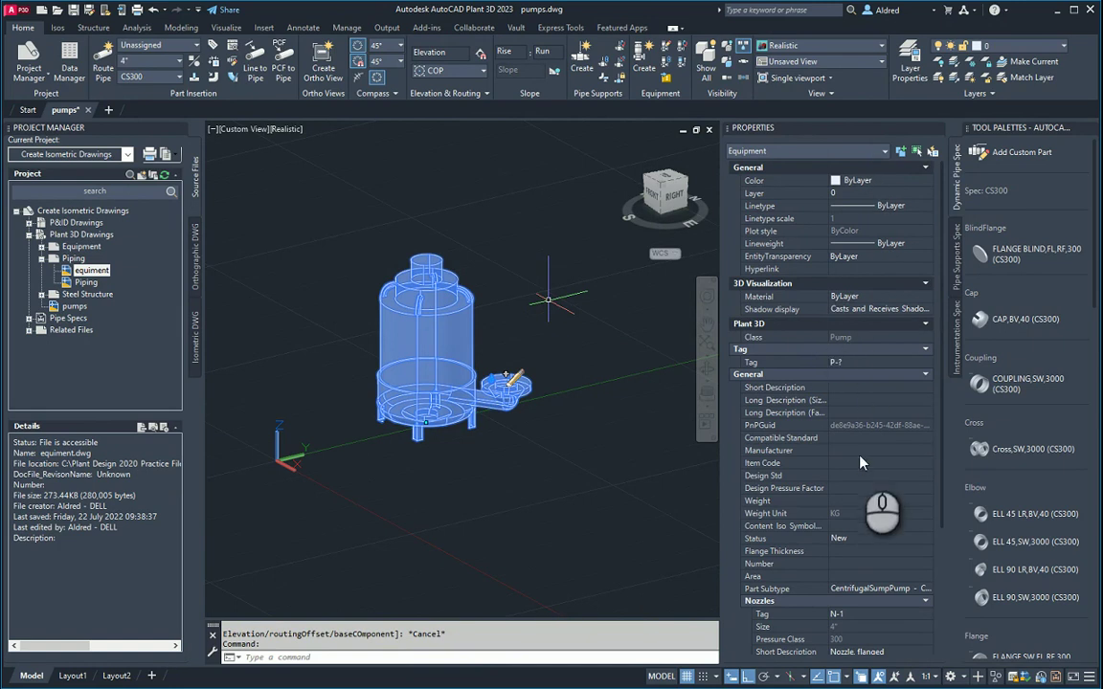
pyautogui.scroll(-3, 844, 383)
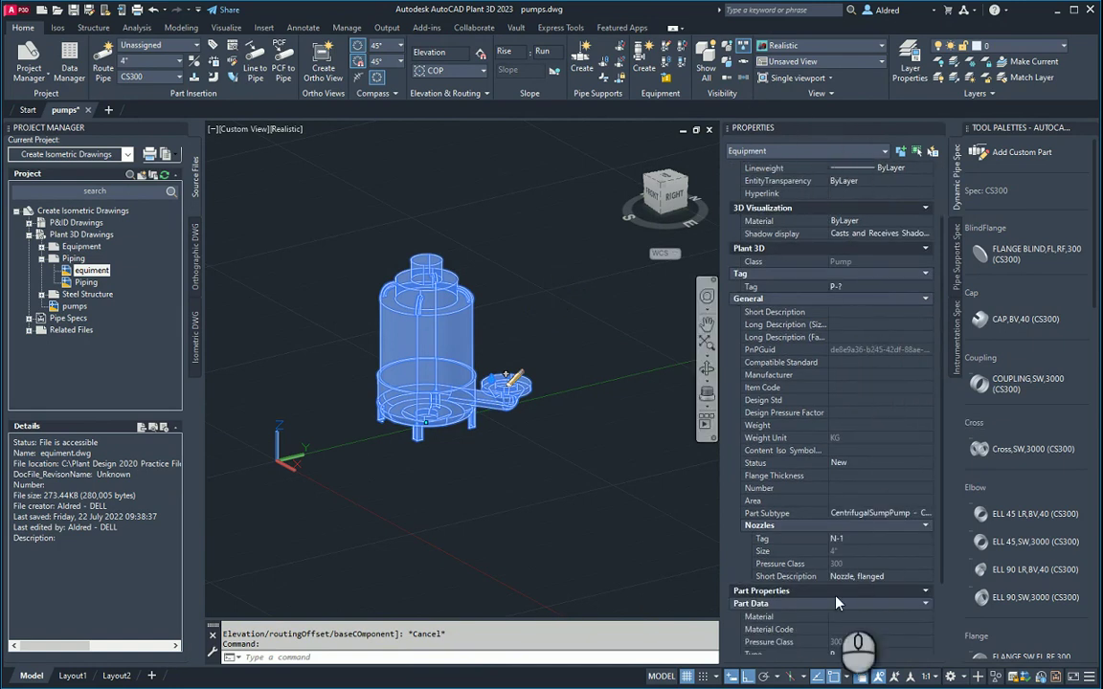
pyautogui.scroll(-3, 823, 412)
pyautogui.scroll(2, 838, 425)
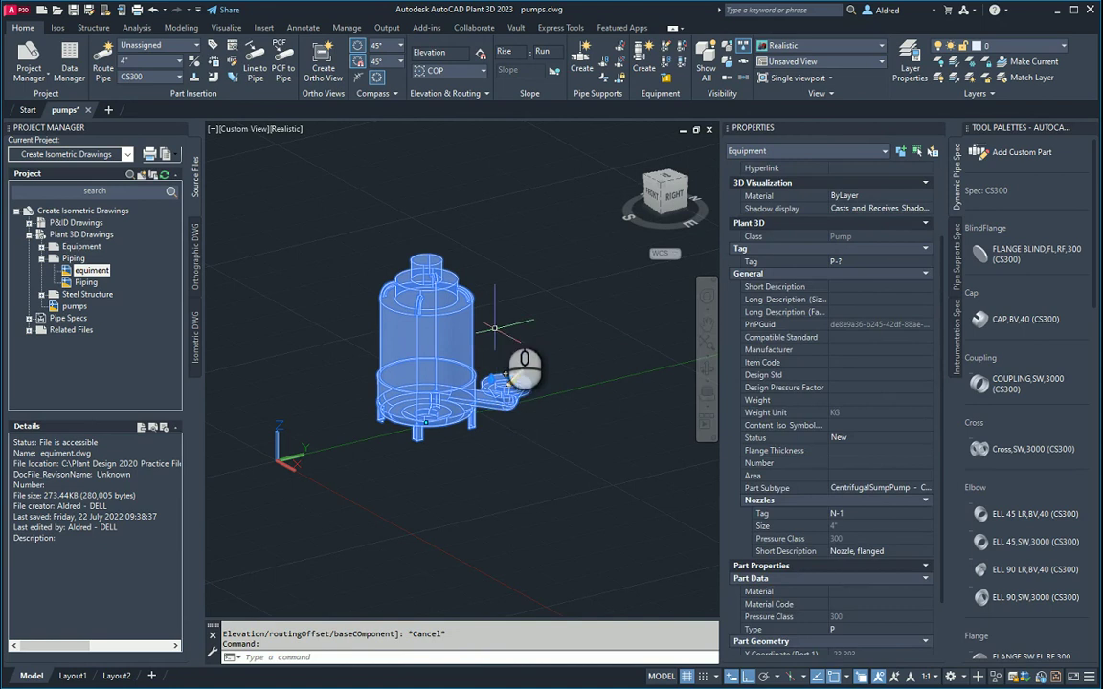
pyautogui.moveTo(500, 327); pyautogui.dragTo(460, 468, button='middle')
pyautogui.press('Escape')
pyautogui.press('Escape')
# Save the pumps drawing and export it to AutoCAD on the desktop as "for autocad" in AutoCAD 2018 drawing format.
pyautogui.keyDown('shift'); pyautogui.moveTo(505, 381); pyautogui.dragTo(574, 337, button='middle'); pyautogui.keyUp('shift')
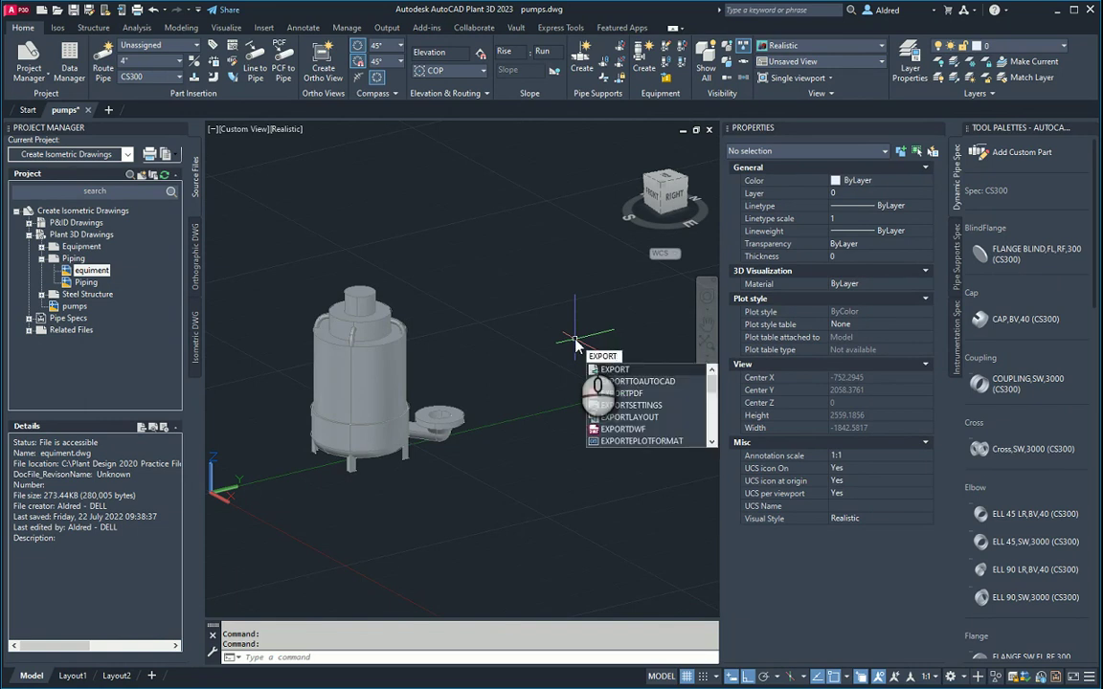
pyautogui.press('Down')
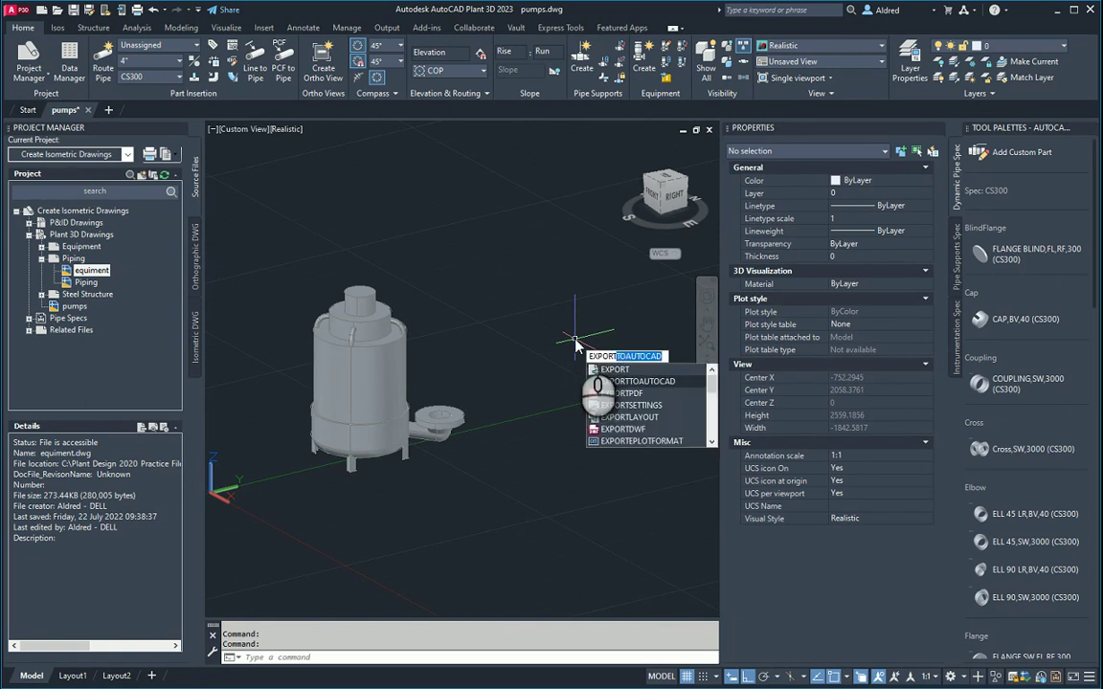
pyautogui.press('Return')
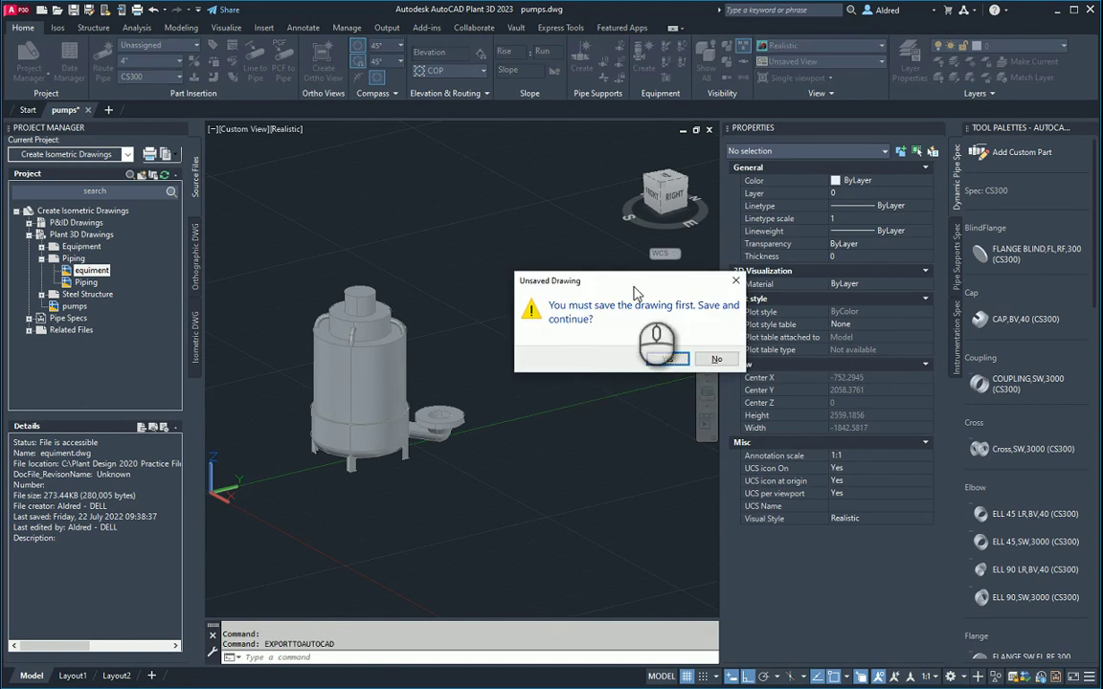
pyautogui.click(657, 360)
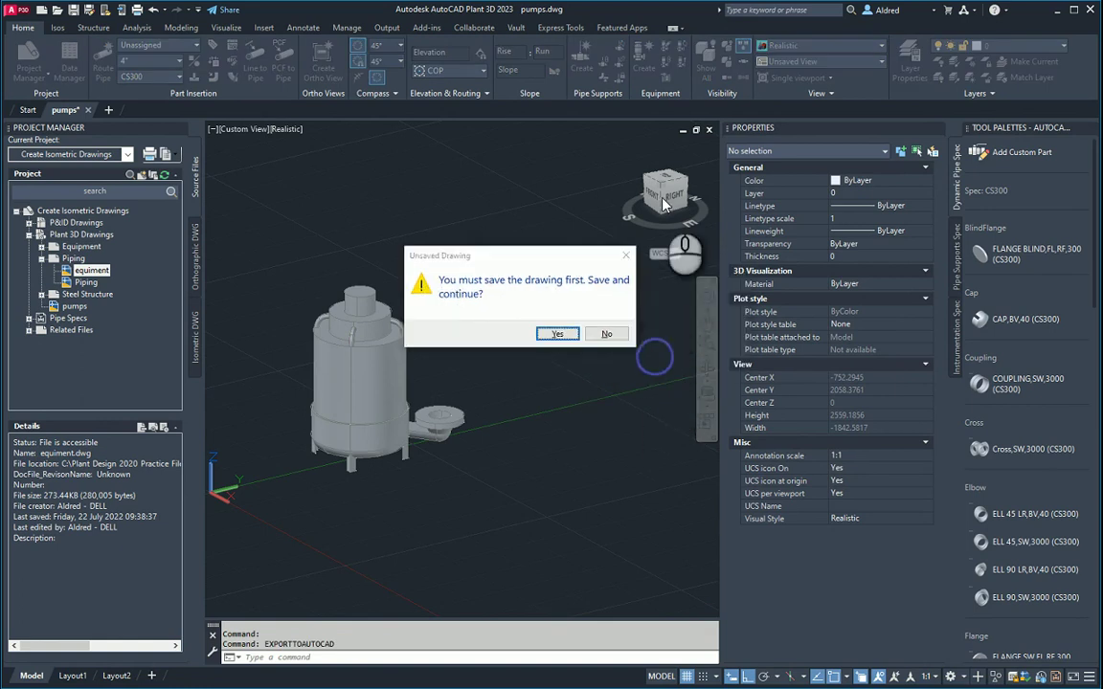
pyautogui.click(563, 332)
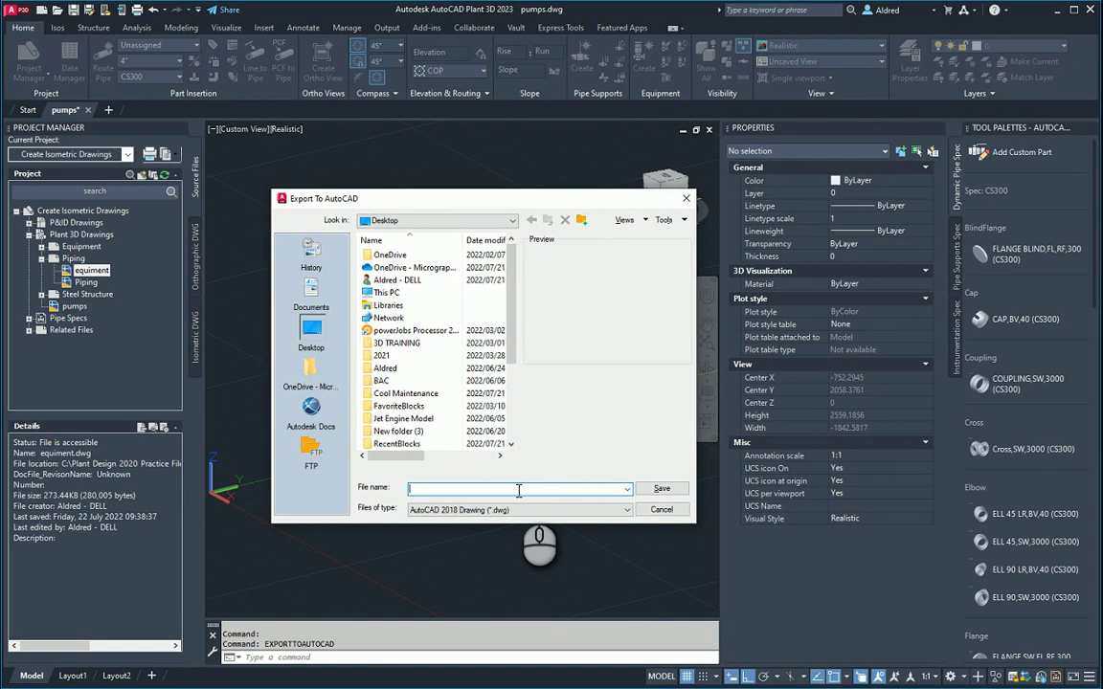
pyautogui.write('for autocad')
pyautogui.click(603, 508)
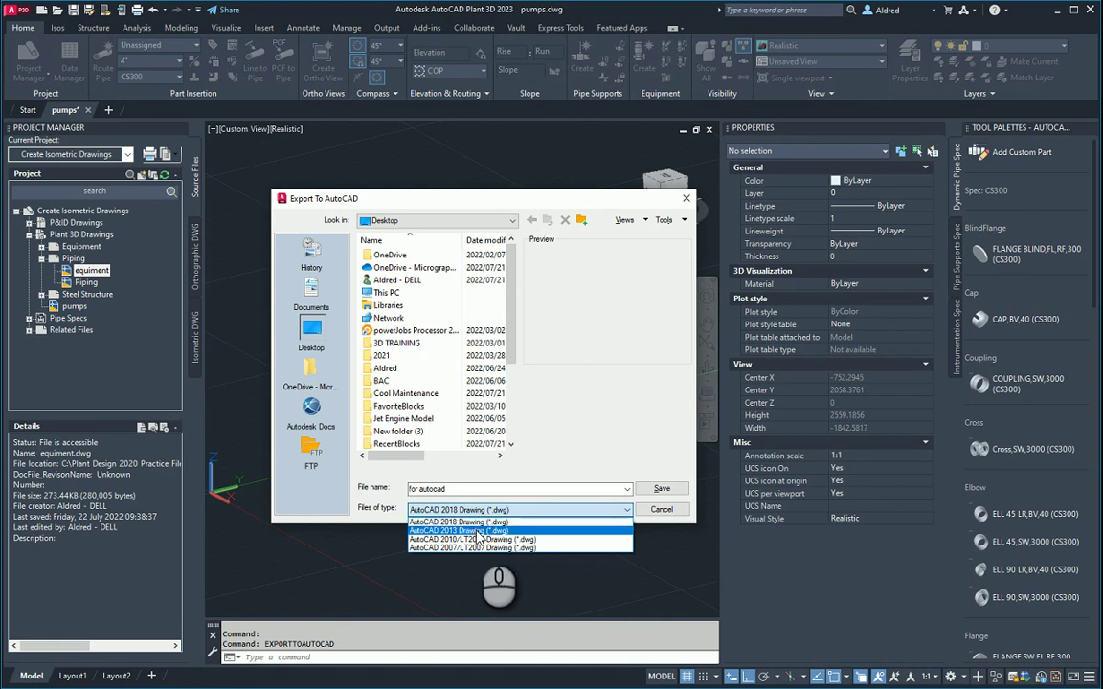
pyautogui.click(570, 430)
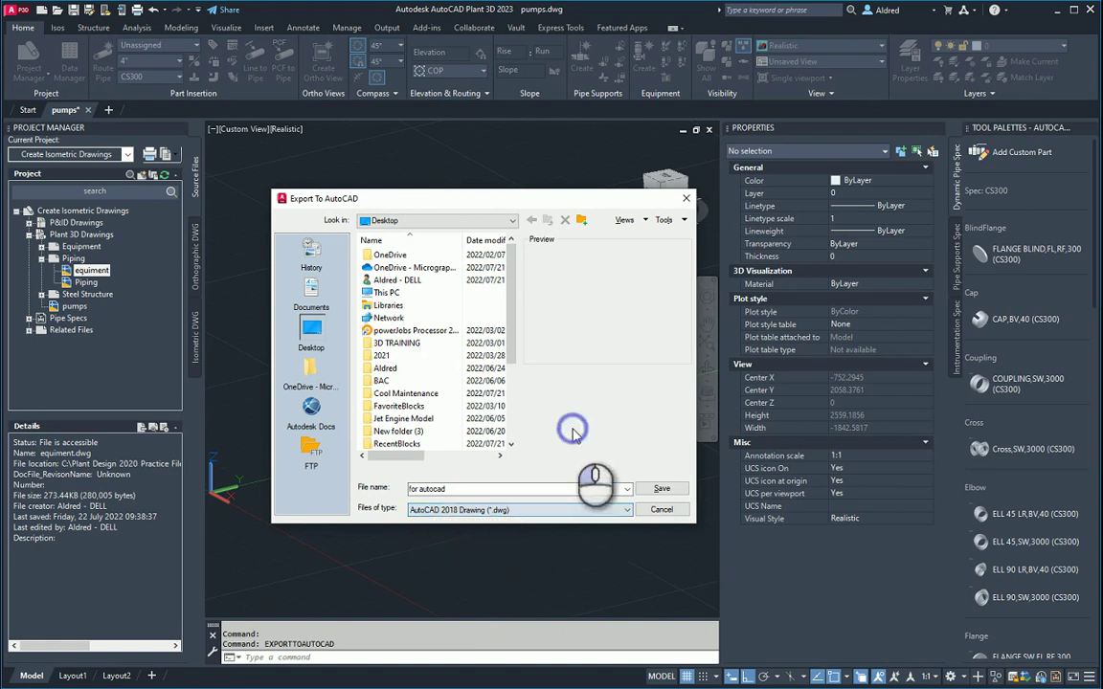
pyautogui.click(669, 489)
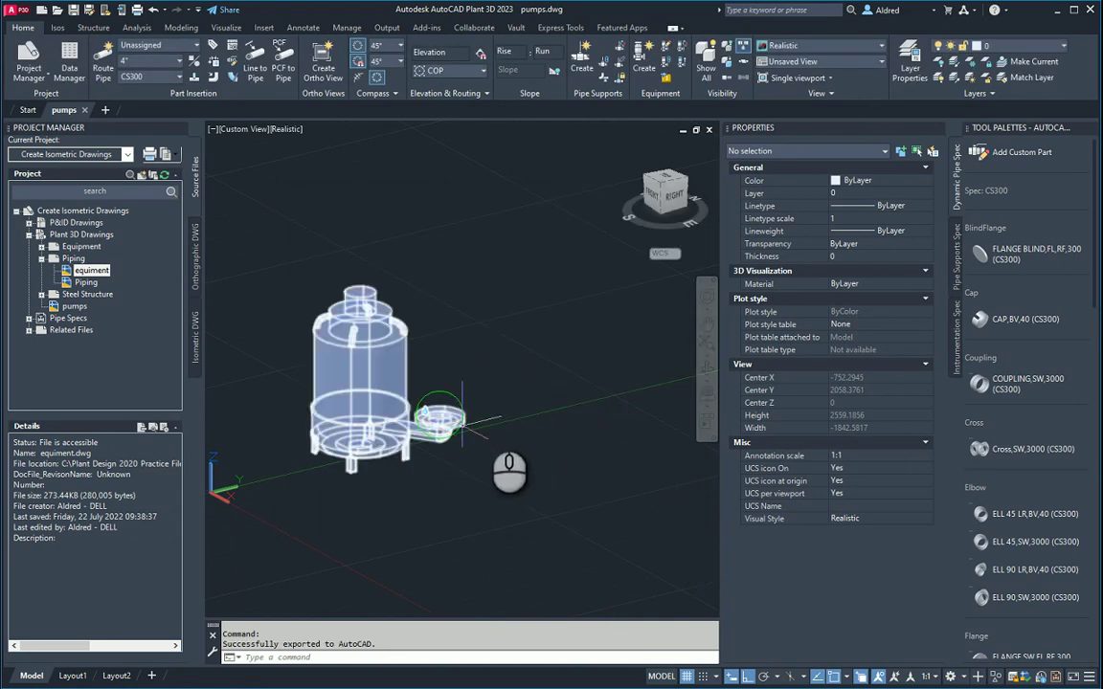
# Open the exported drawing "for autocad.dwg" from the desktop.
pyautogui.click(56, 9)
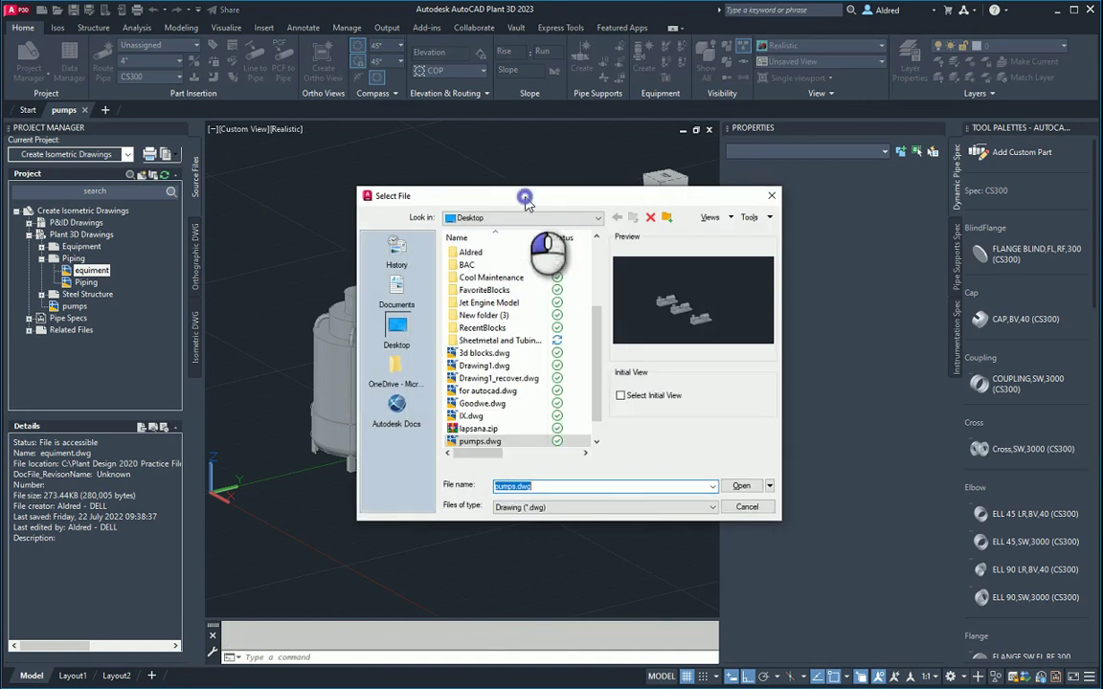
pyautogui.click(379, 364)
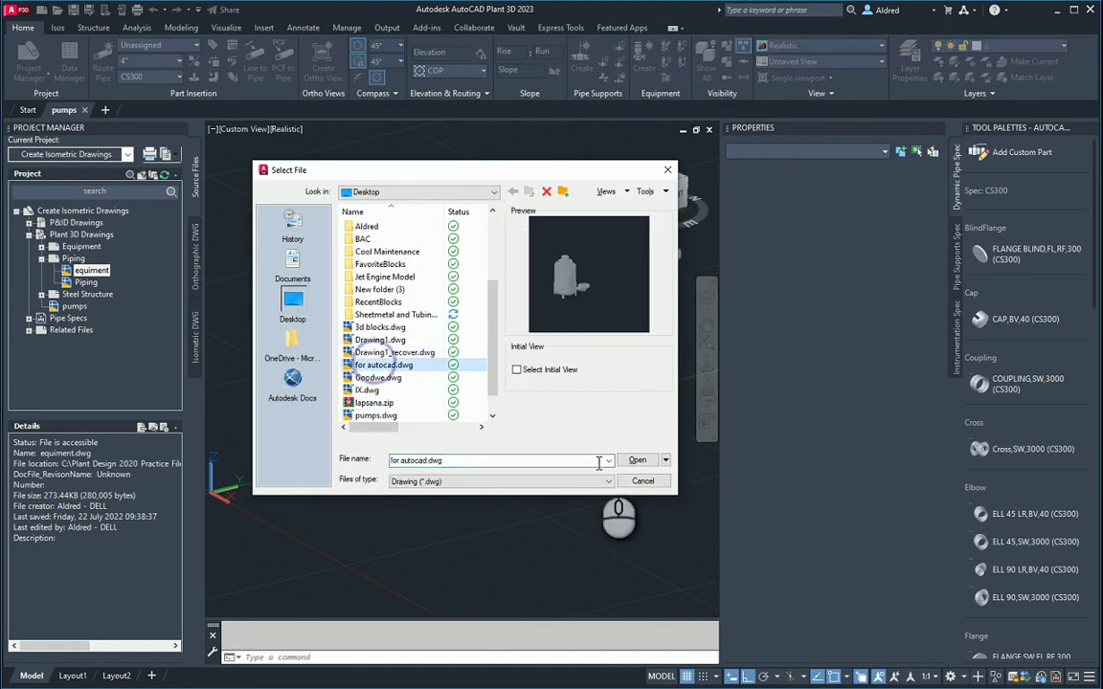
pyautogui.click(643, 462)
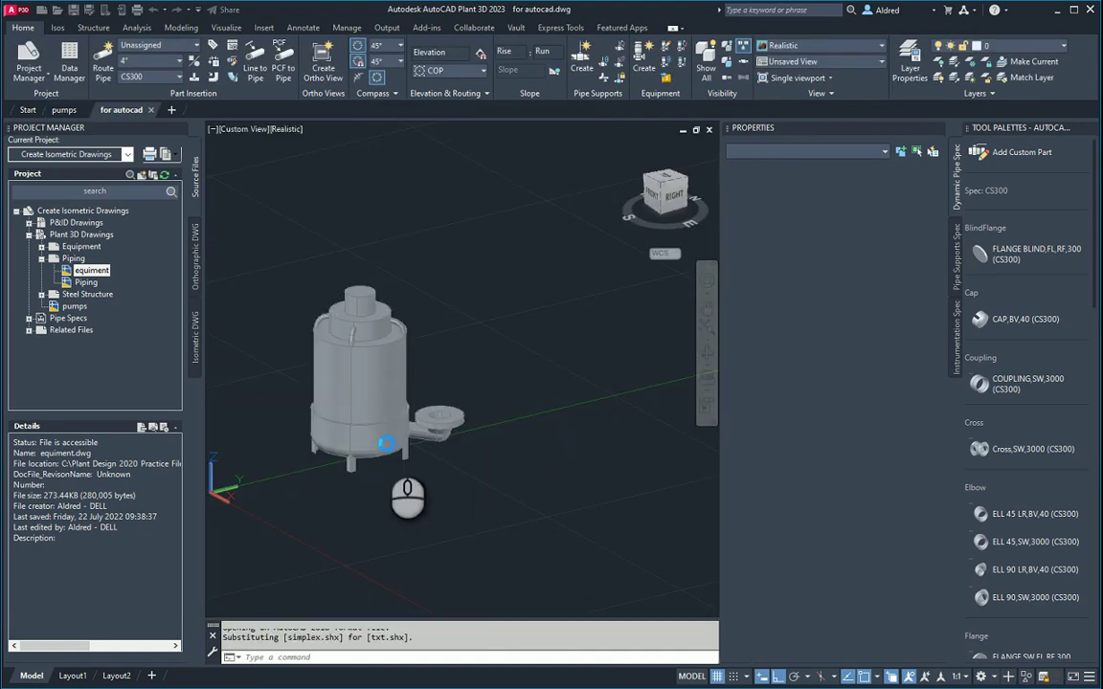
# Select the pump in the exported drawing and examine its object type and properties.
pyautogui.moveTo(419, 512); pyautogui.dragTo(492, 522, button='middle')
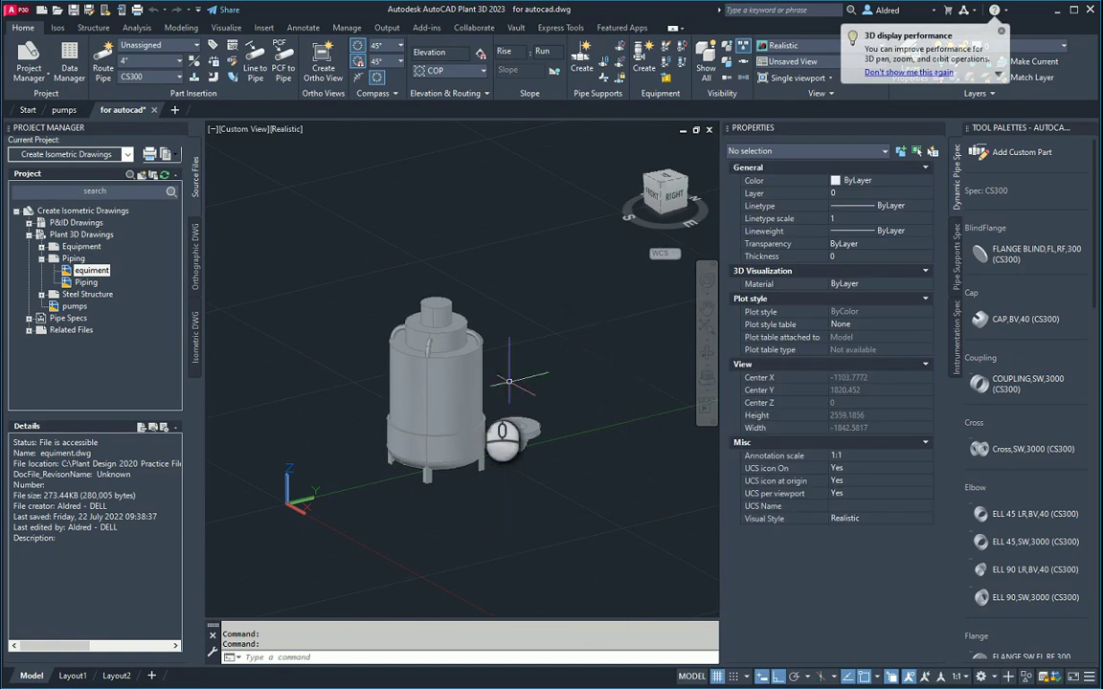
pyautogui.click(426, 368)
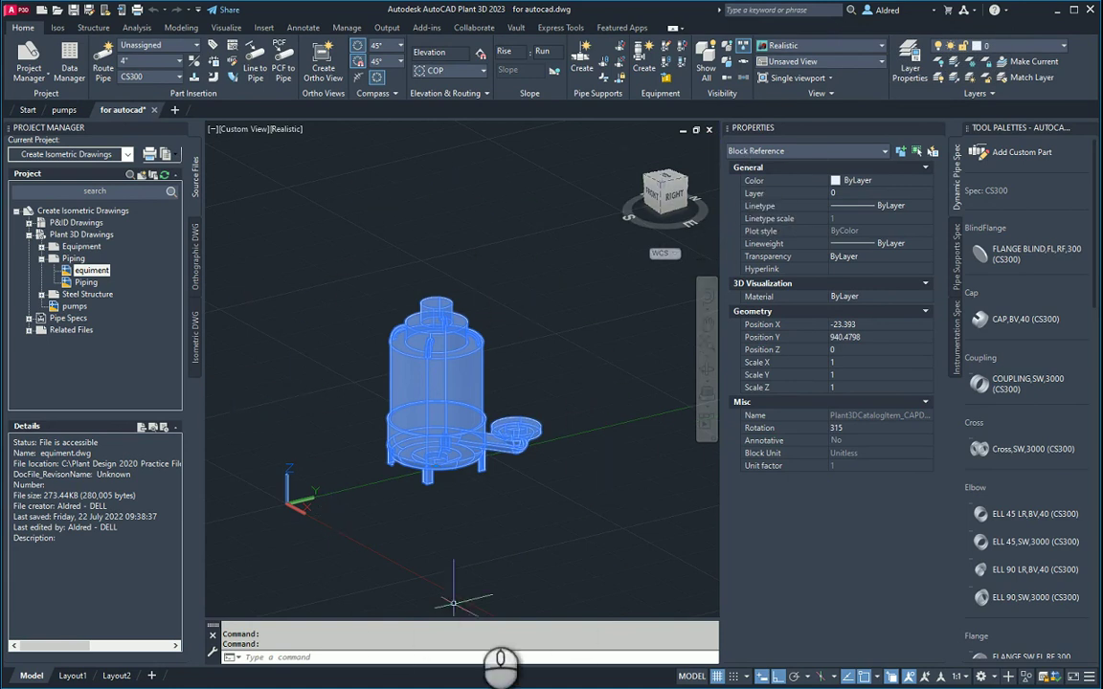
pyautogui.moveTo(558, 383); pyautogui.dragTo(553, 367, button='middle')
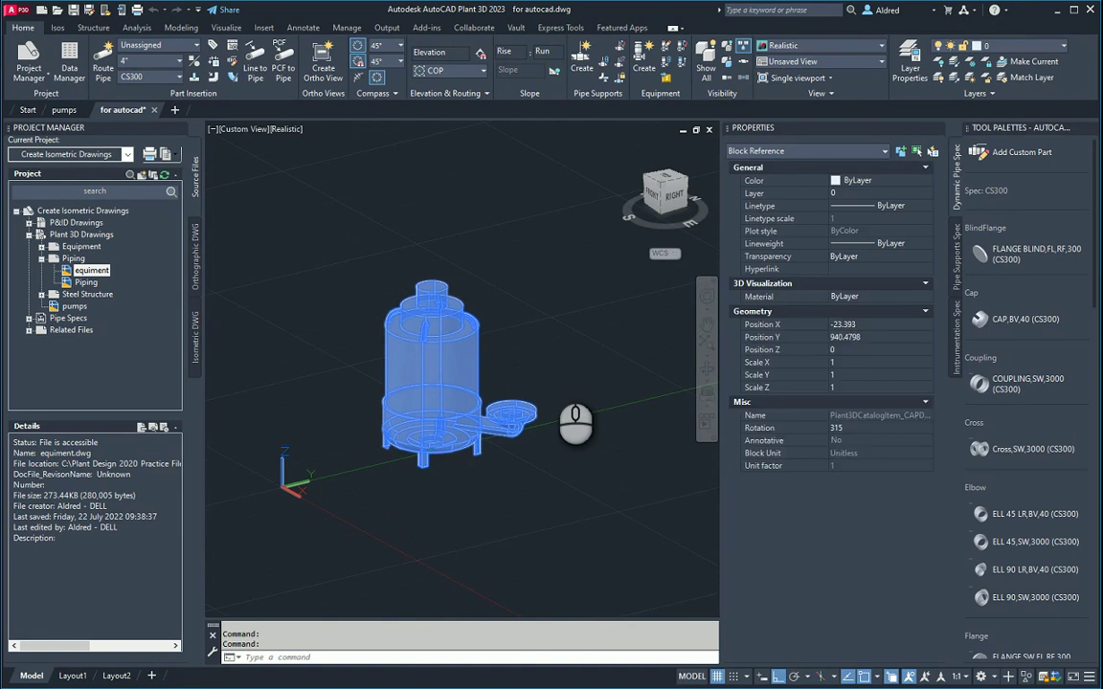
pyautogui.press('Escape')
pyautogui.press('Escape')
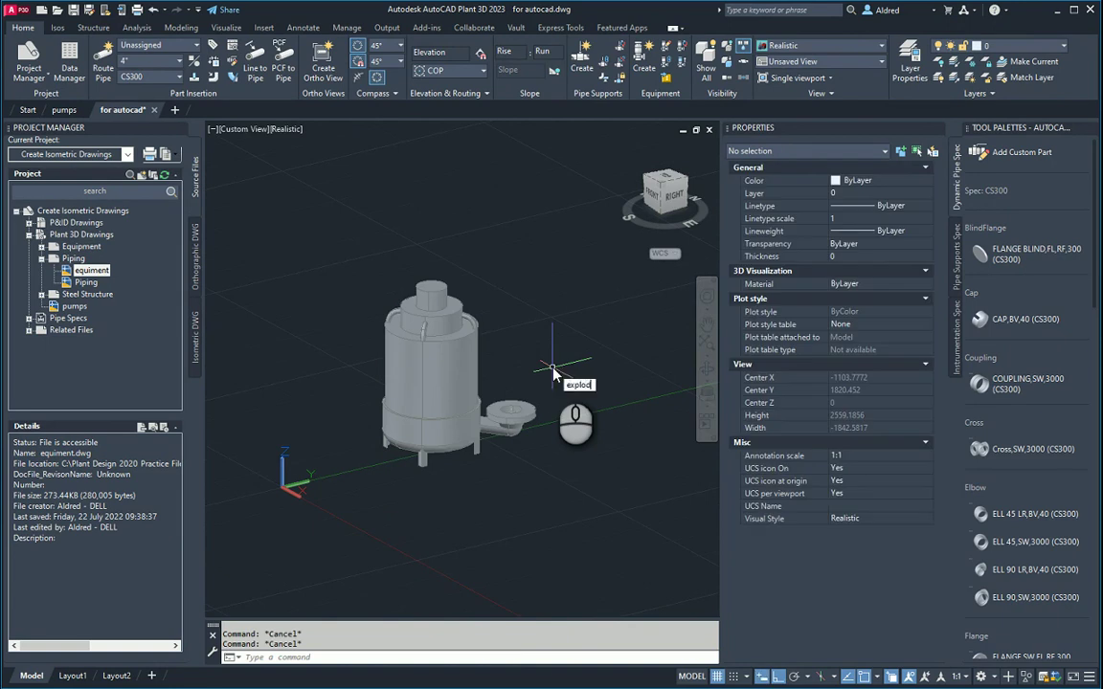
# Explode the exported pump with the Explode command, selecting the whole pump.
pyautogui.click(522, 480)
pyautogui.click(352, 228)
pyautogui.rightClick(352, 227)
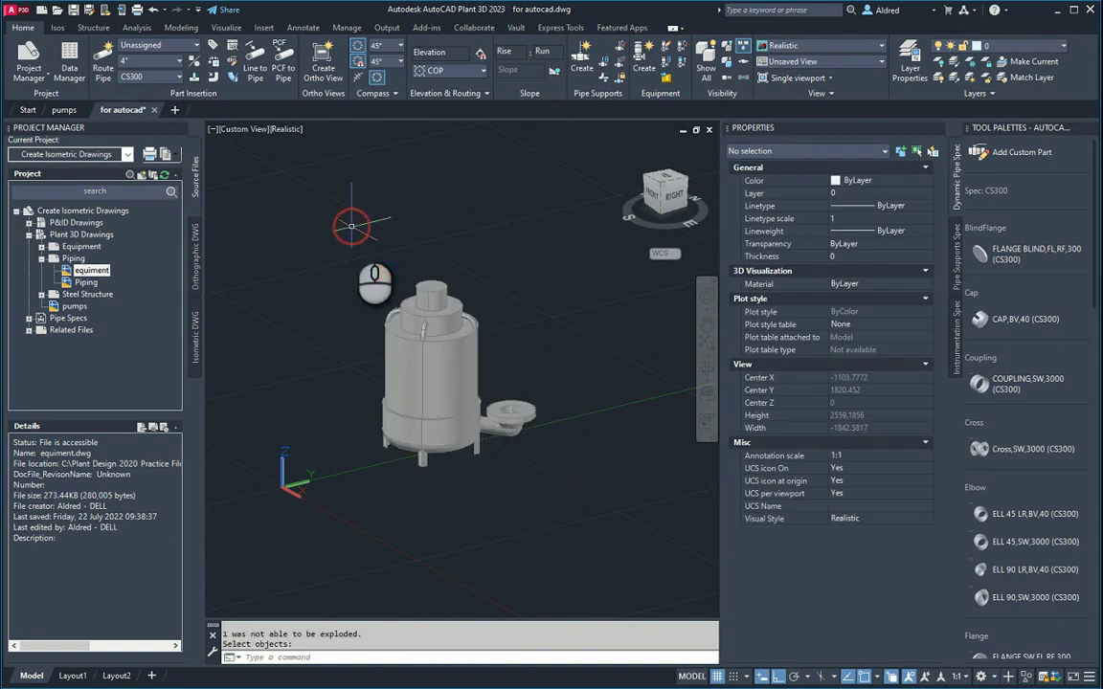
# Select the exploded pump, examine its object type and grips, and try stretching it from the top centre grip.
pyautogui.click(443, 395)
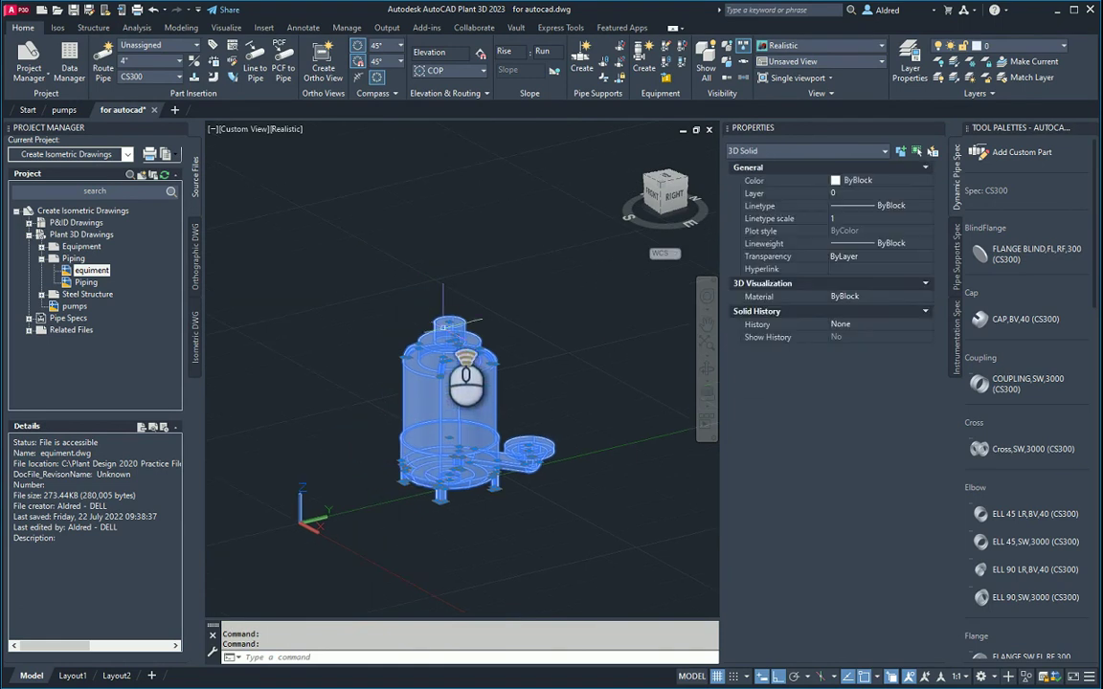
pyautogui.scroll(5, 446, 325)
pyautogui.scroll(2, 448, 312)
pyautogui.click(480, 303)
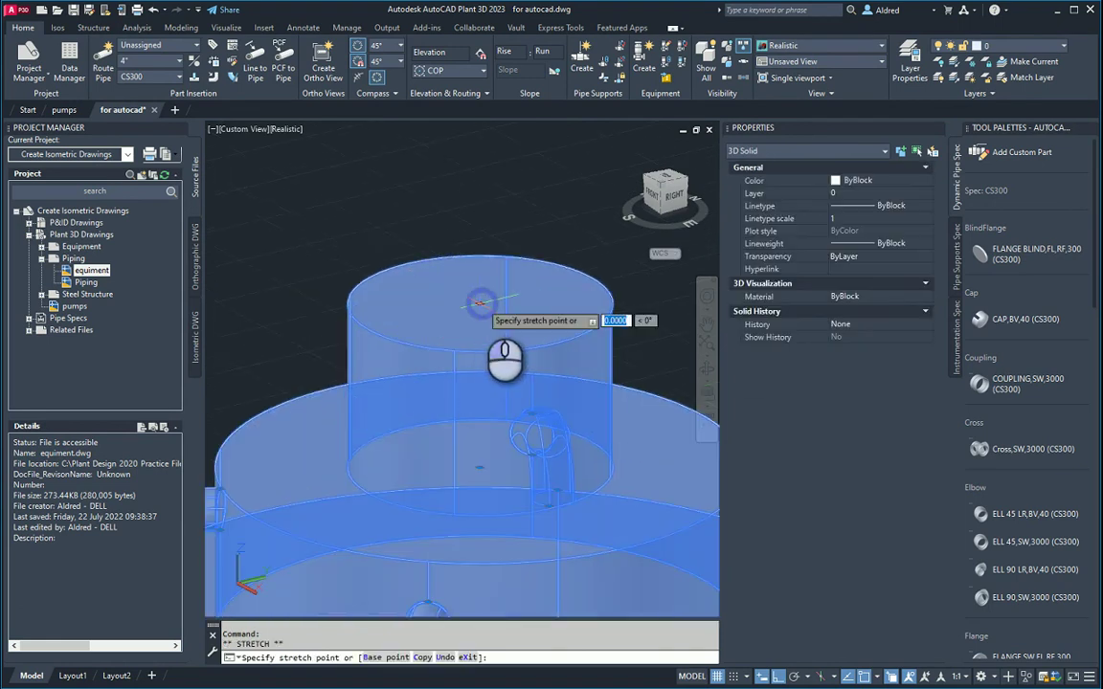
pyautogui.scroll(-6, 483, 287)
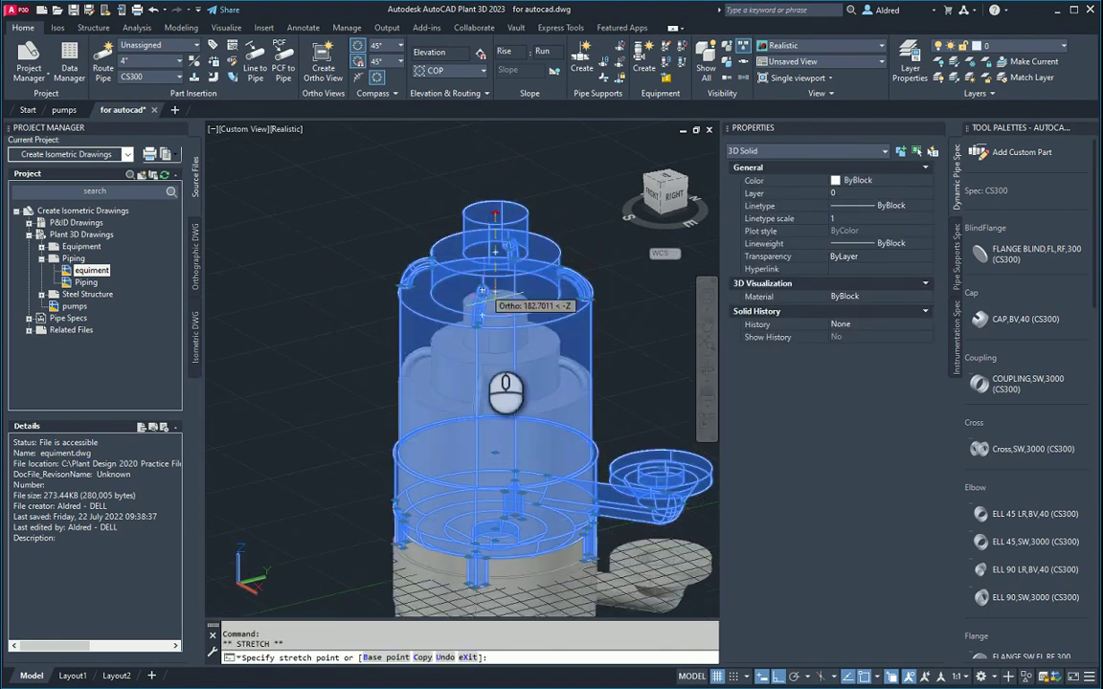
pyautogui.press('Escape')
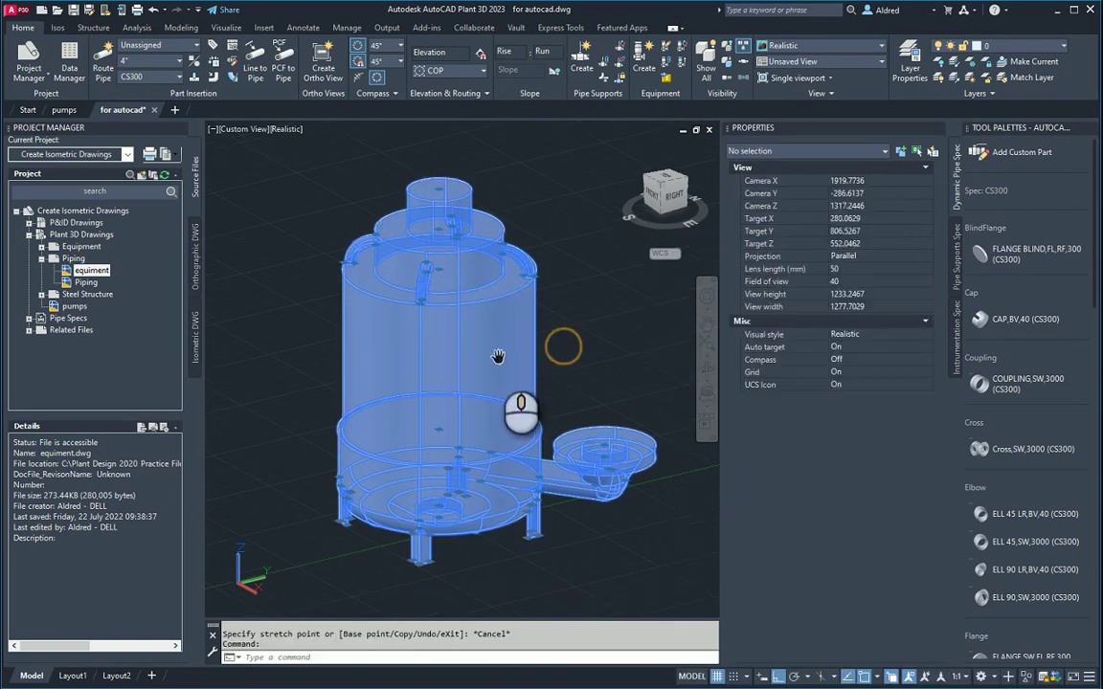
pyautogui.scroll(-3, 466, 365)
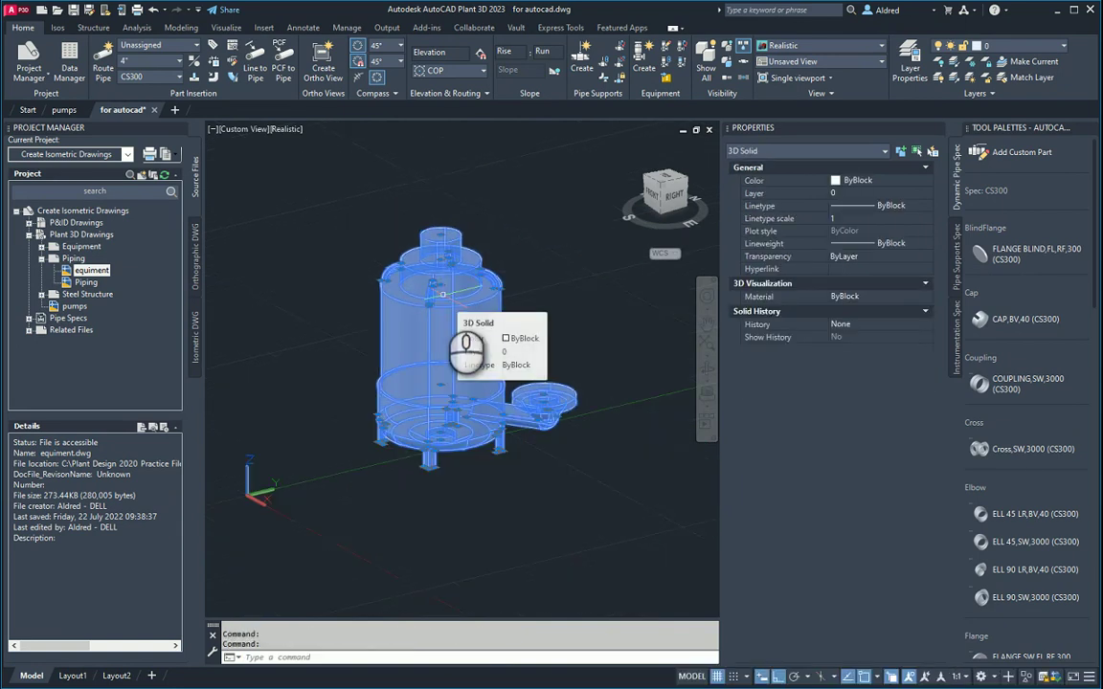
pyautogui.press('Escape')
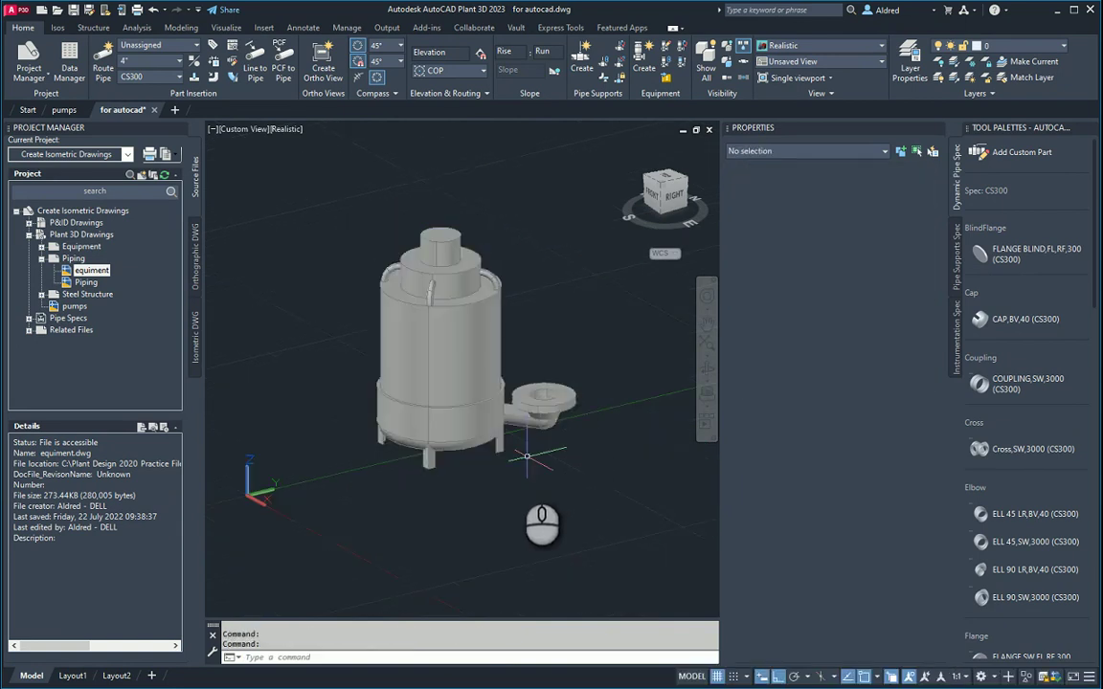
pyautogui.scroll(6, 467, 387)
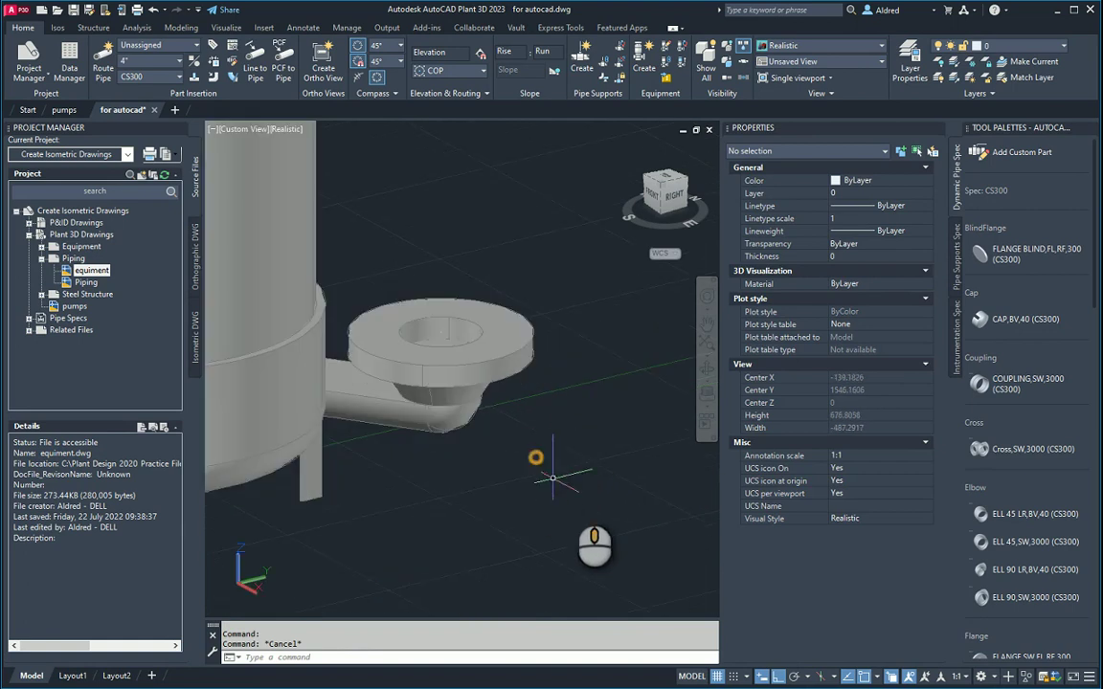
pyautogui.scroll(-2, 536, 458)
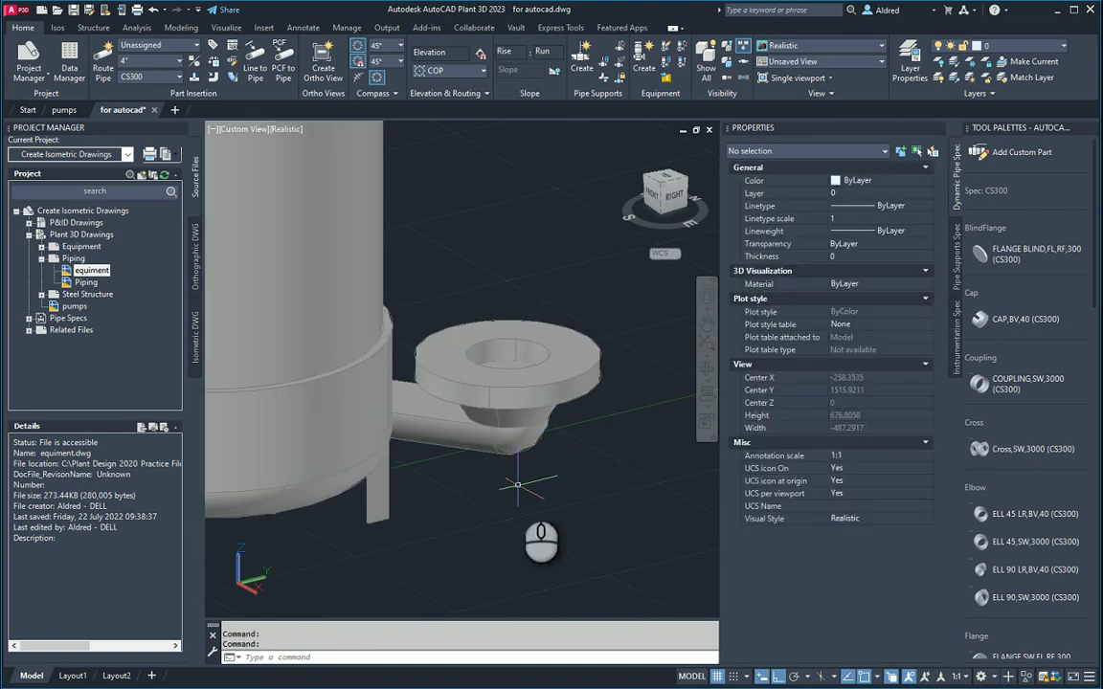
pyautogui.scroll(-8, 518, 485)
pyautogui.scroll(2, 456, 448)
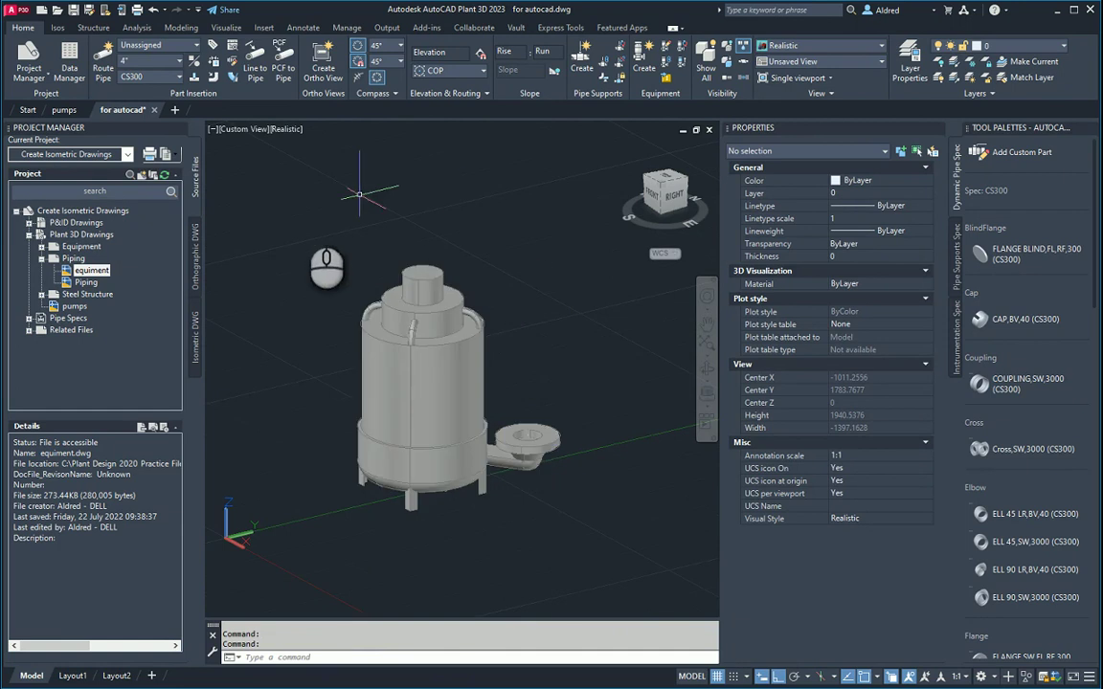